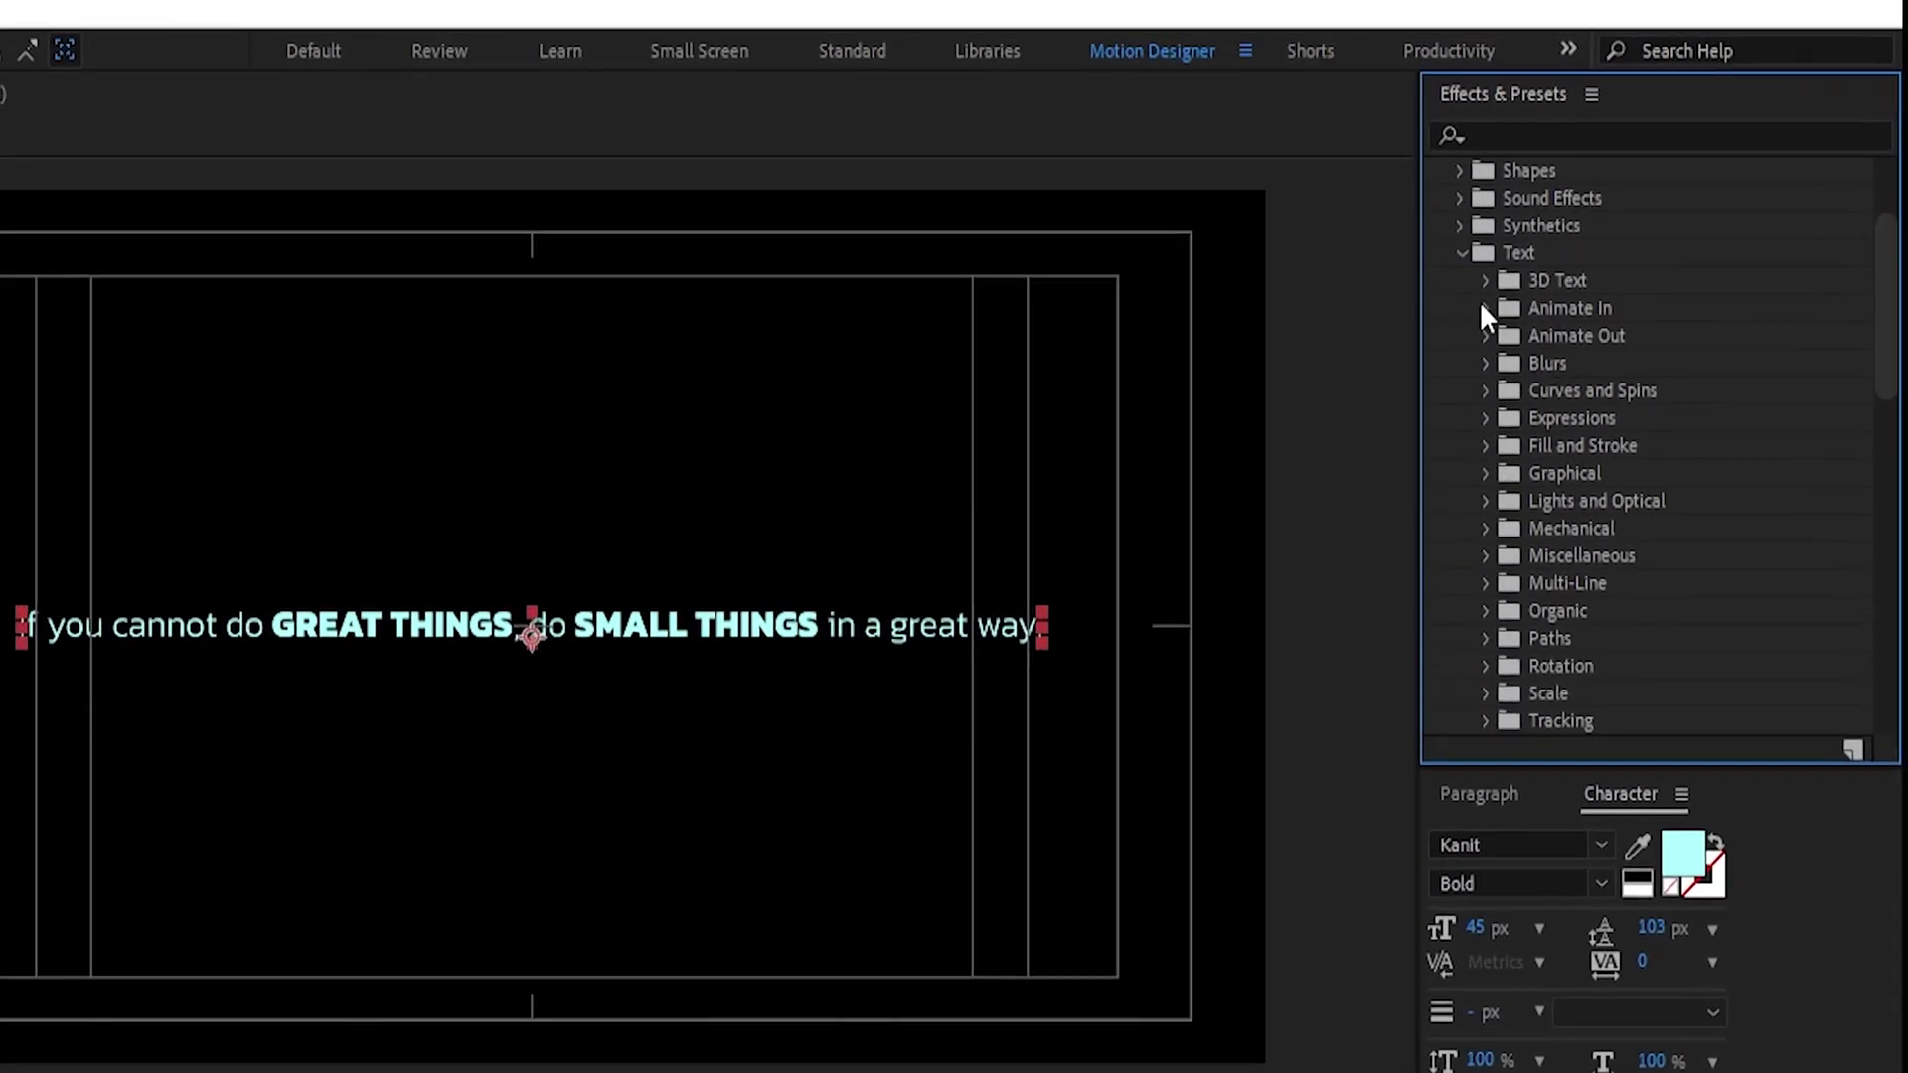
Step: Drag the Decoder Fade In preset from Text > Animate In onto the quote text layer
left_click(1484, 308)
scroll(1481, 306, "down", 2)
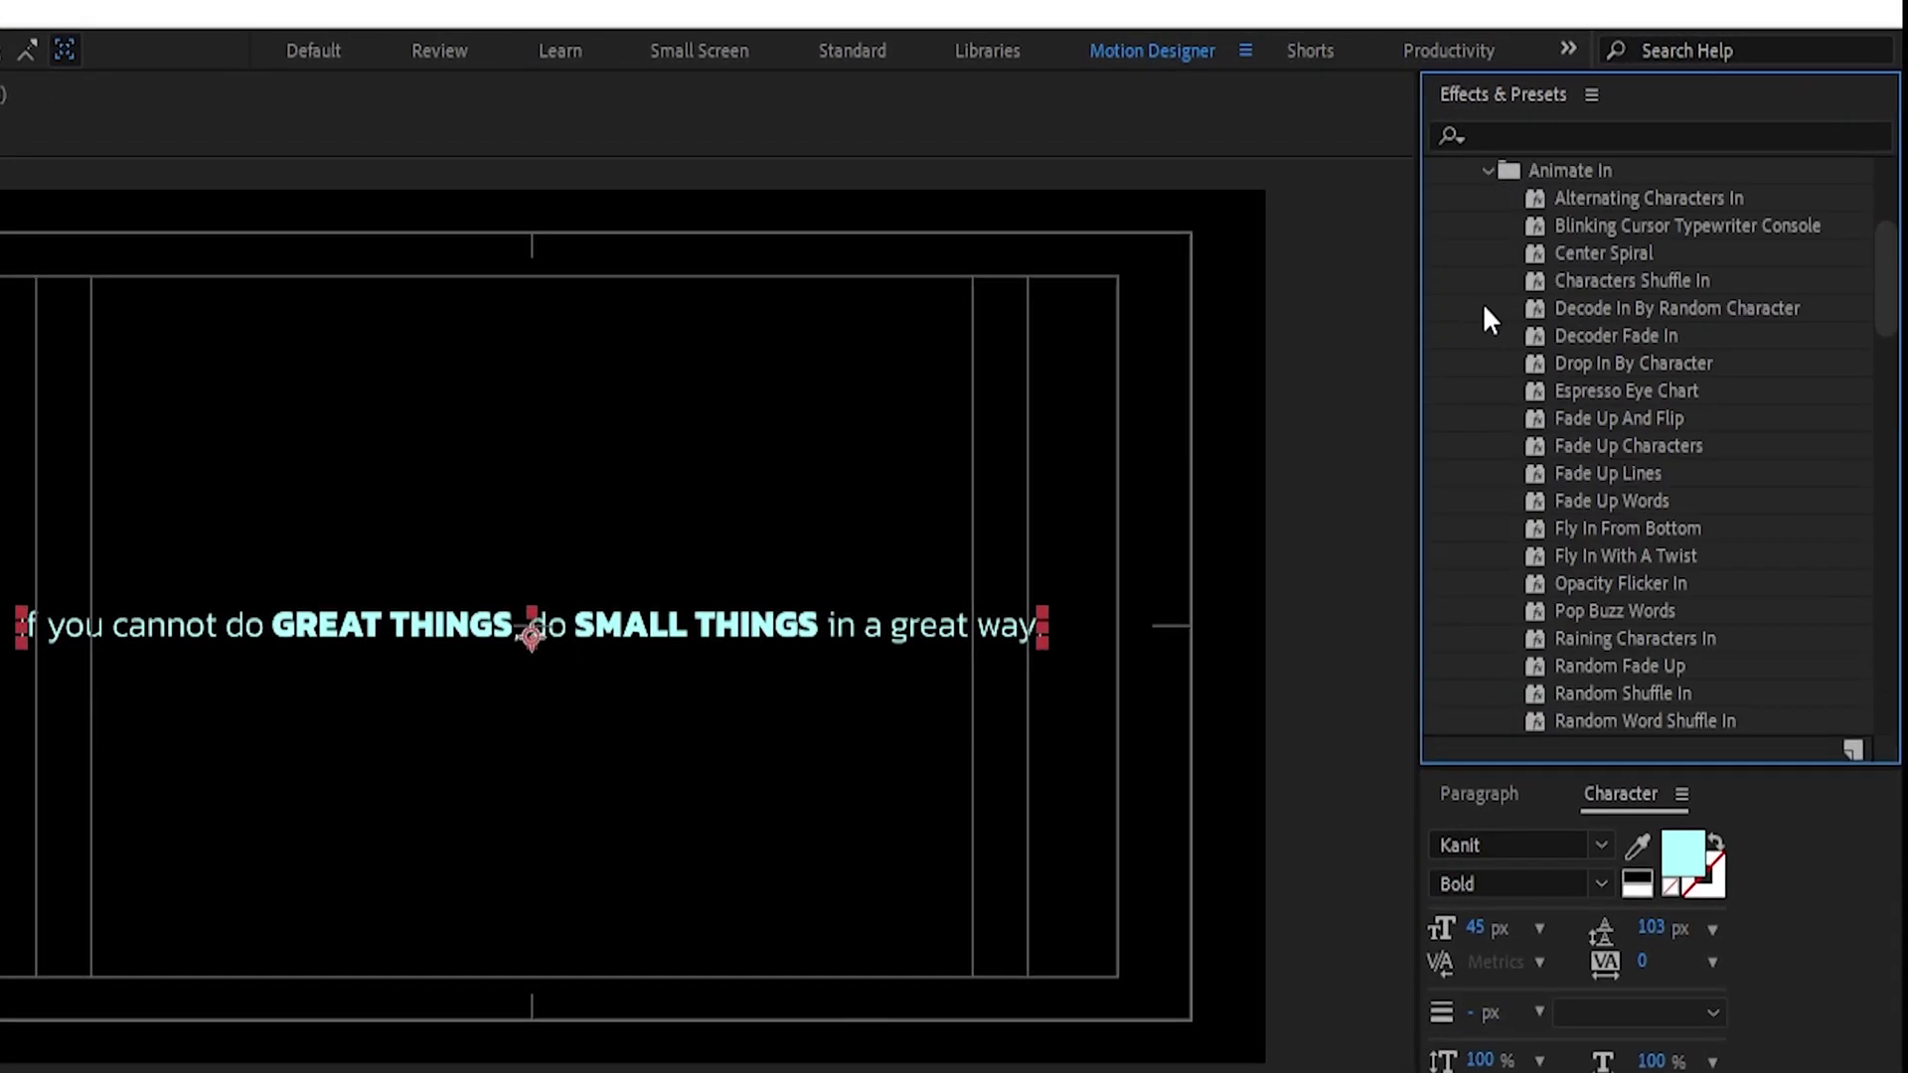
left_click(1563, 337)
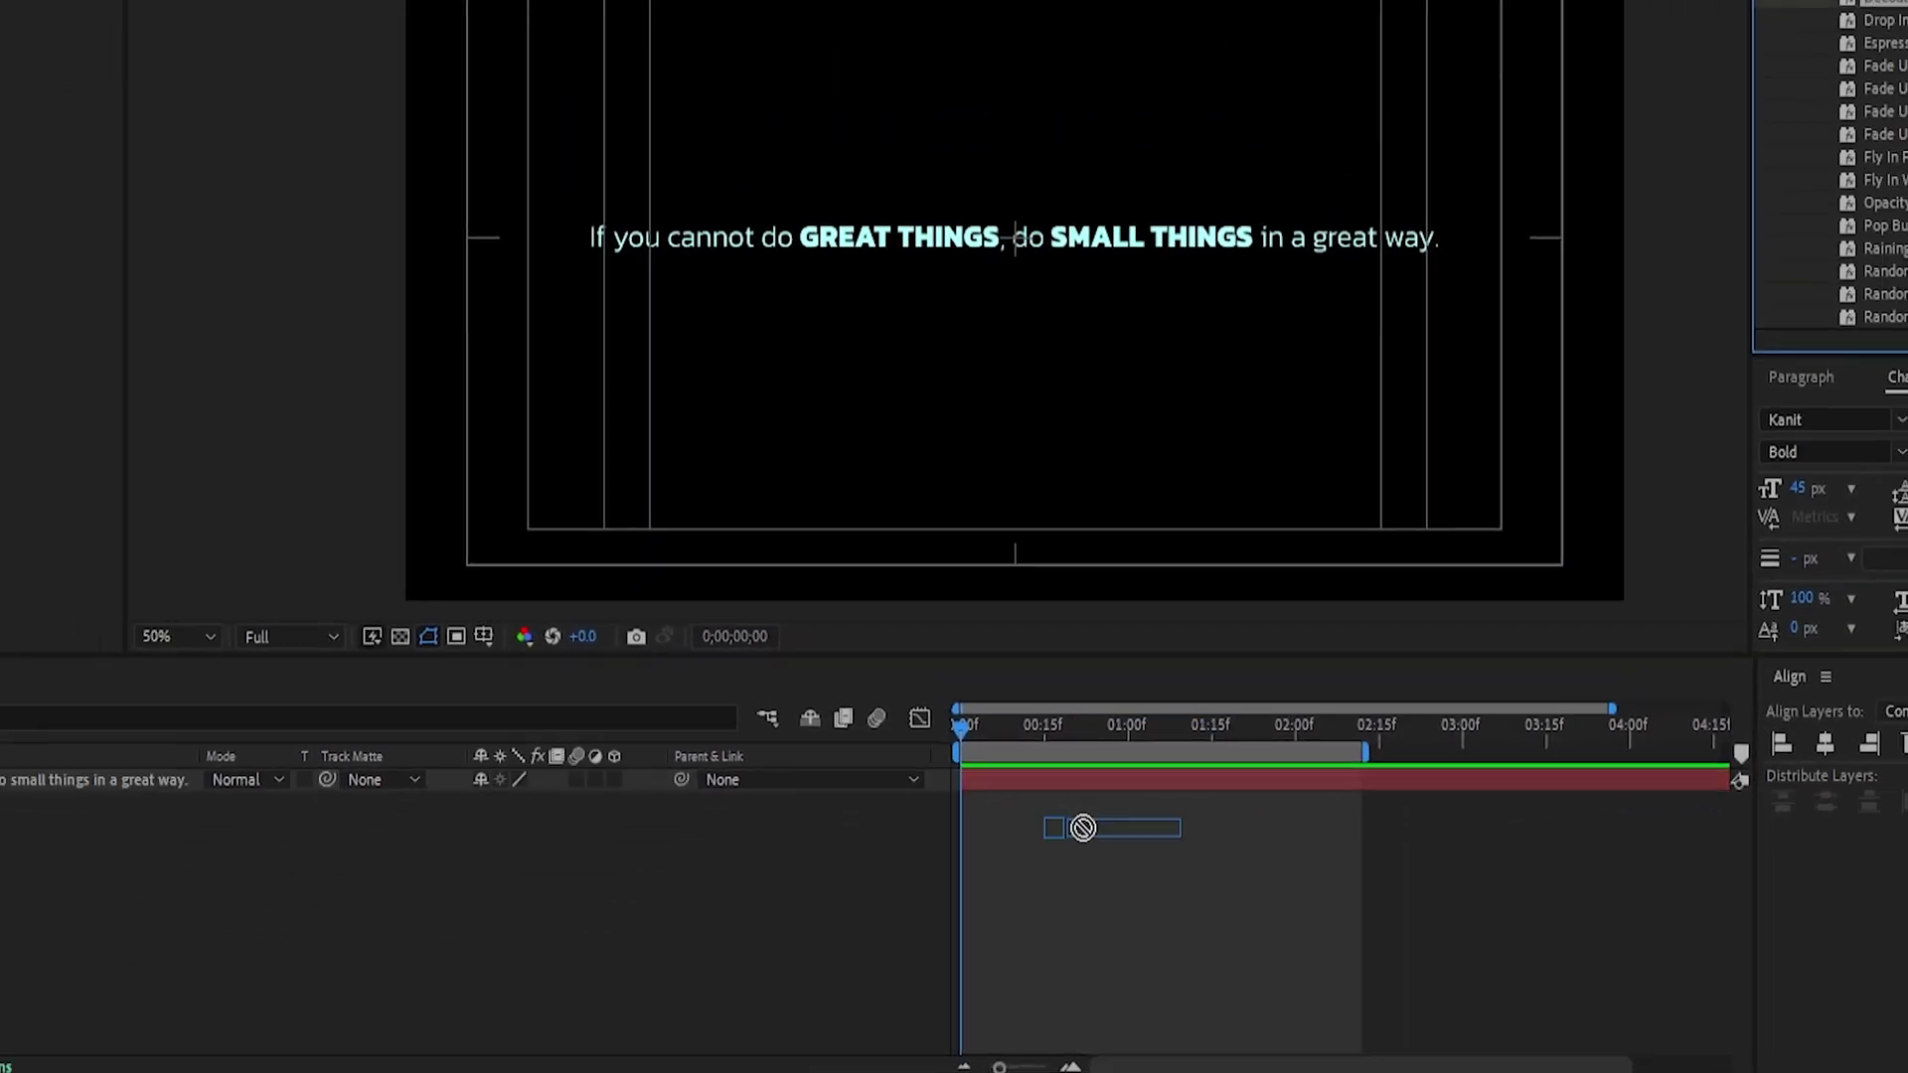
left_click_drag(1722, 224, 1061, 842)
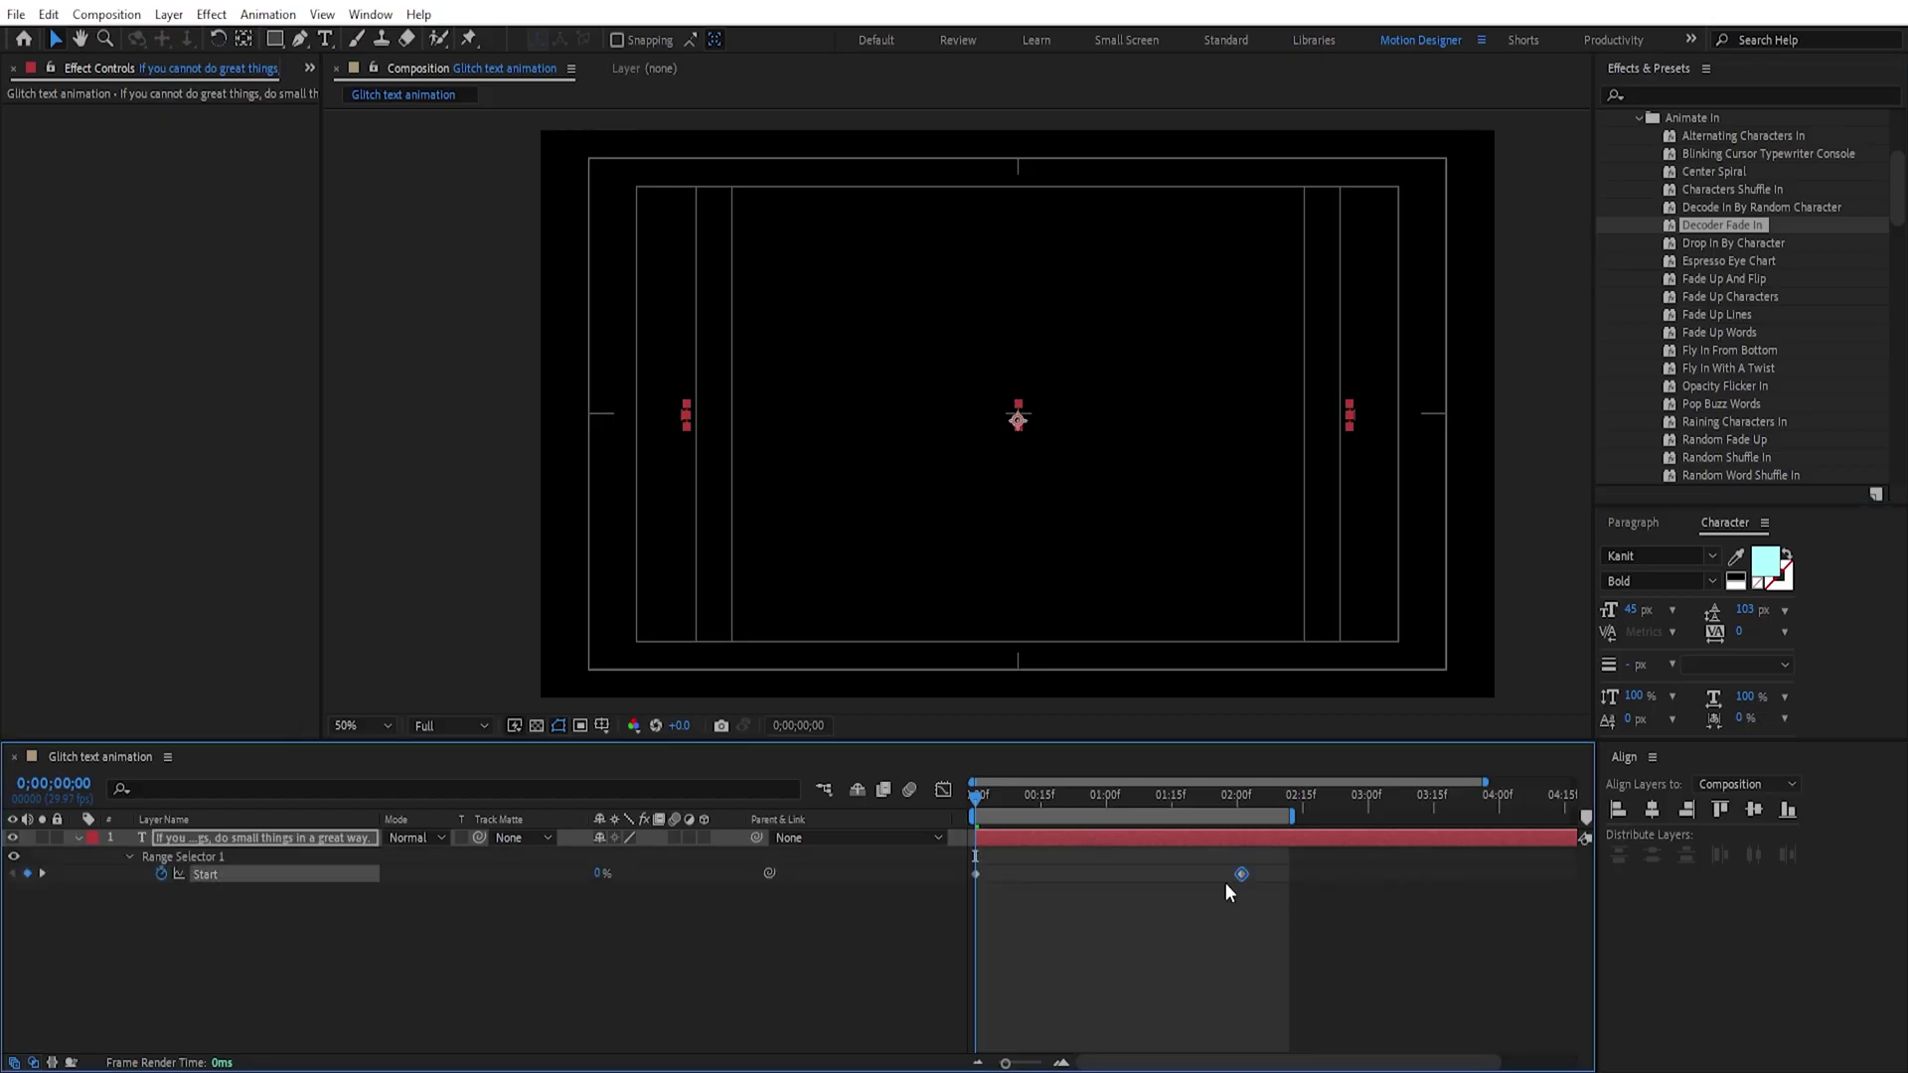
Step: Ease both Start keyframes with a fast-start influence curve and preview the decoding reveal
left_click_drag(1097, 896, 895, 899)
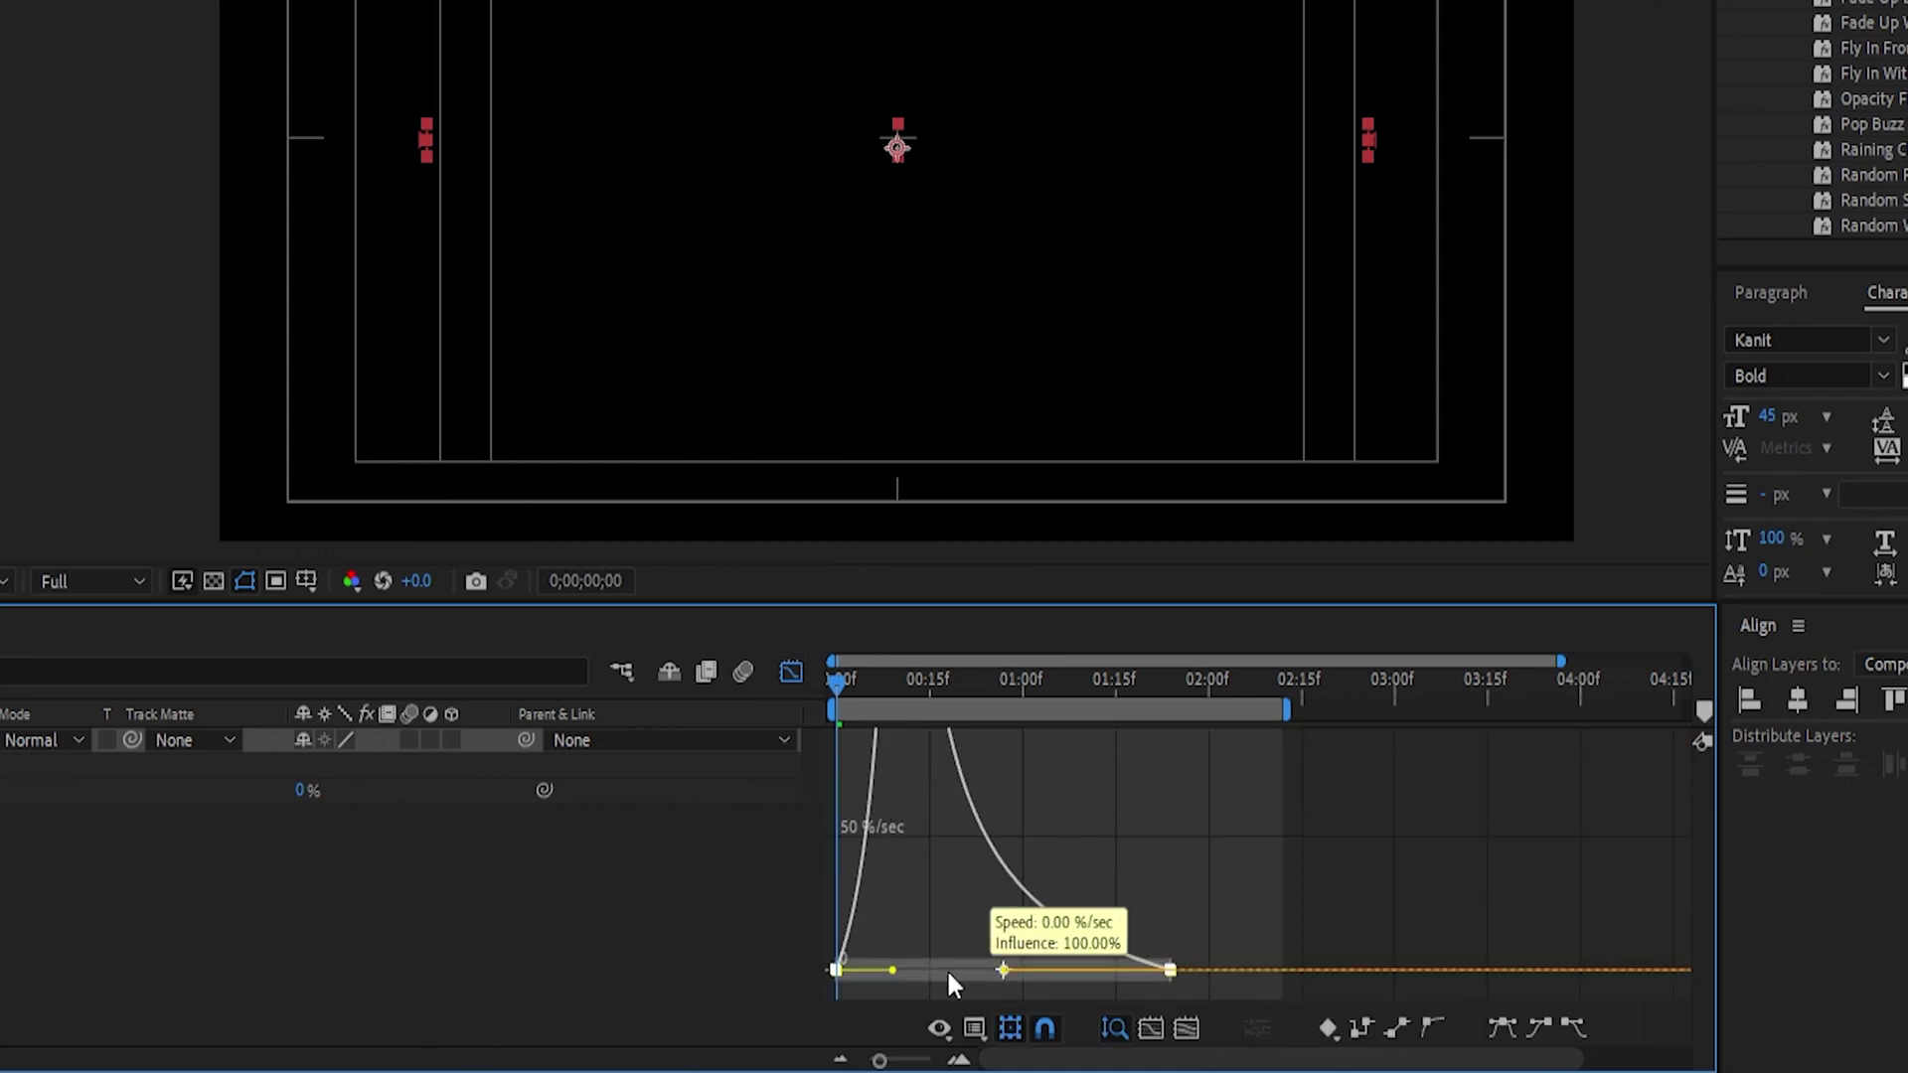
left_click_drag(950, 983, 940, 962)
key("space")
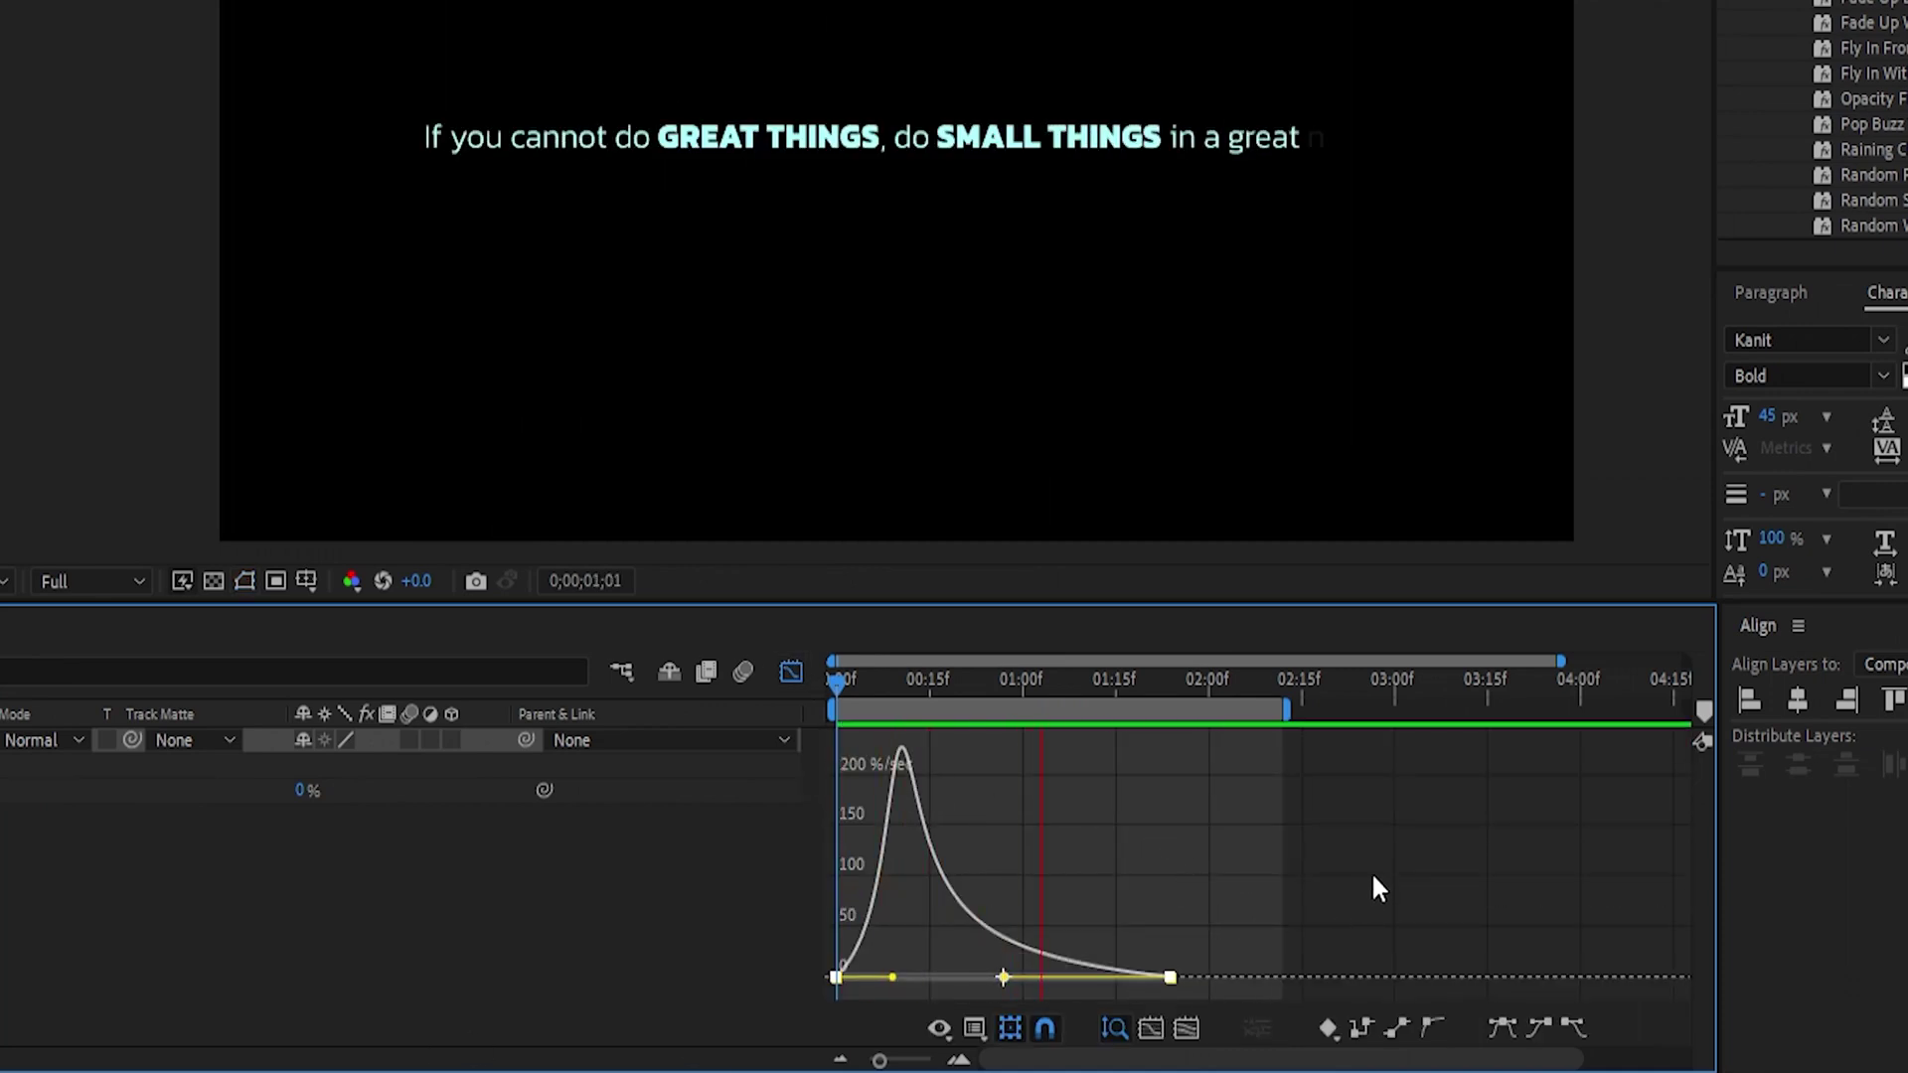
key("space")
left_click(789, 670)
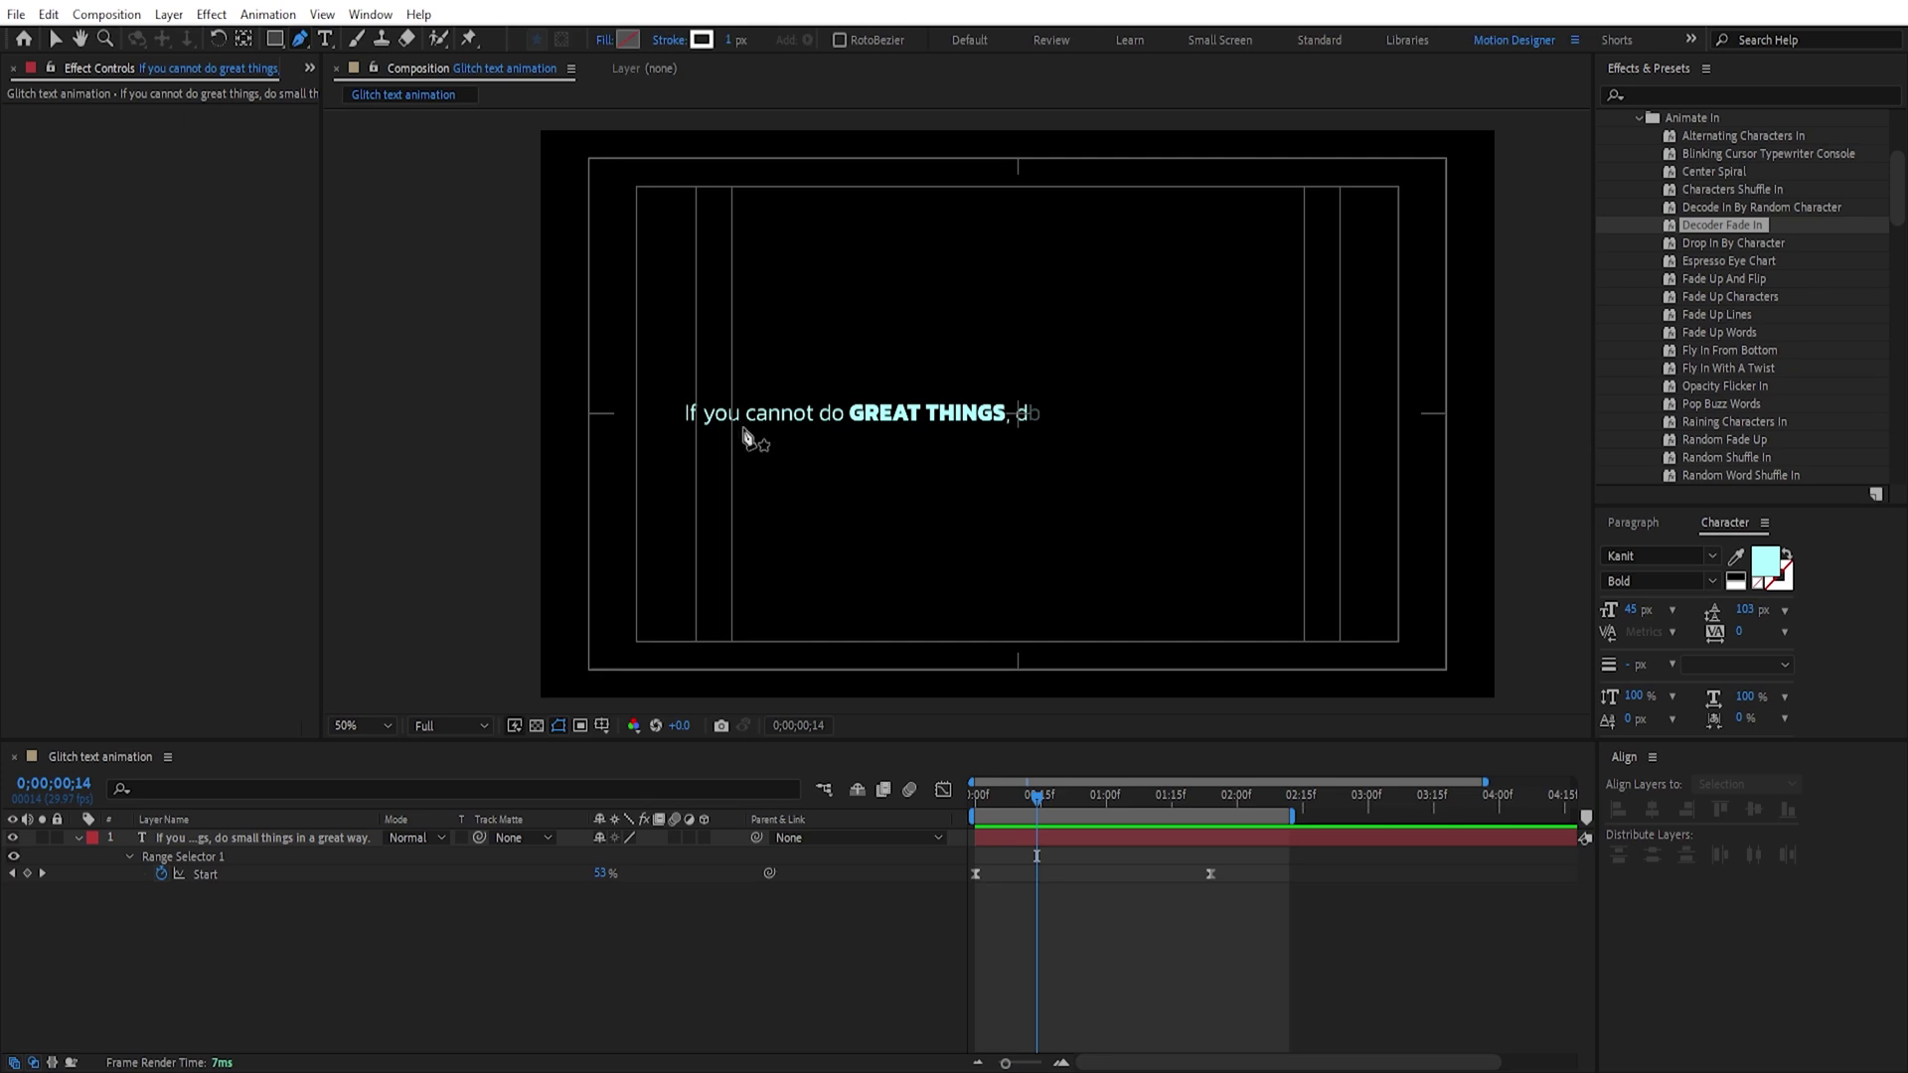
Step: Magnify the view to full size and step two frames ahead for the next flash line
key("slash")
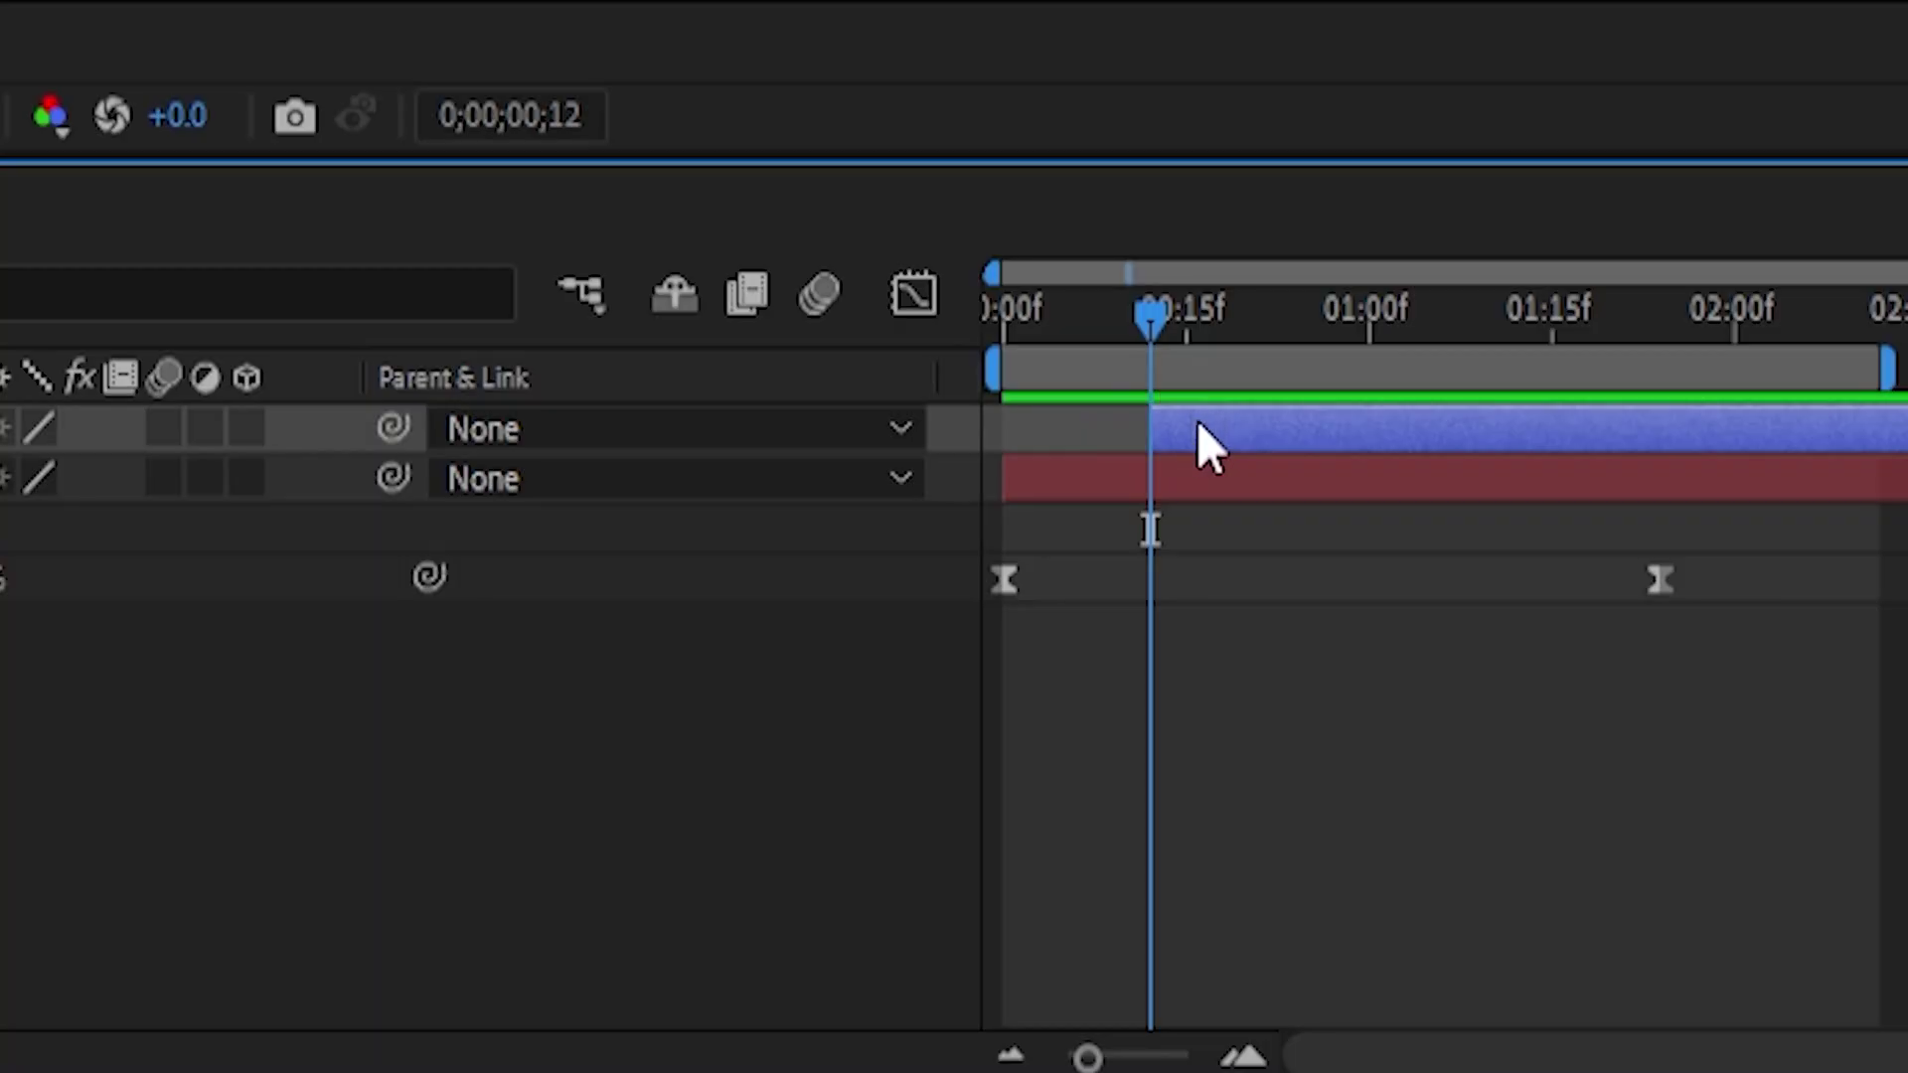
key("Page_Down")
key("Page_Down")
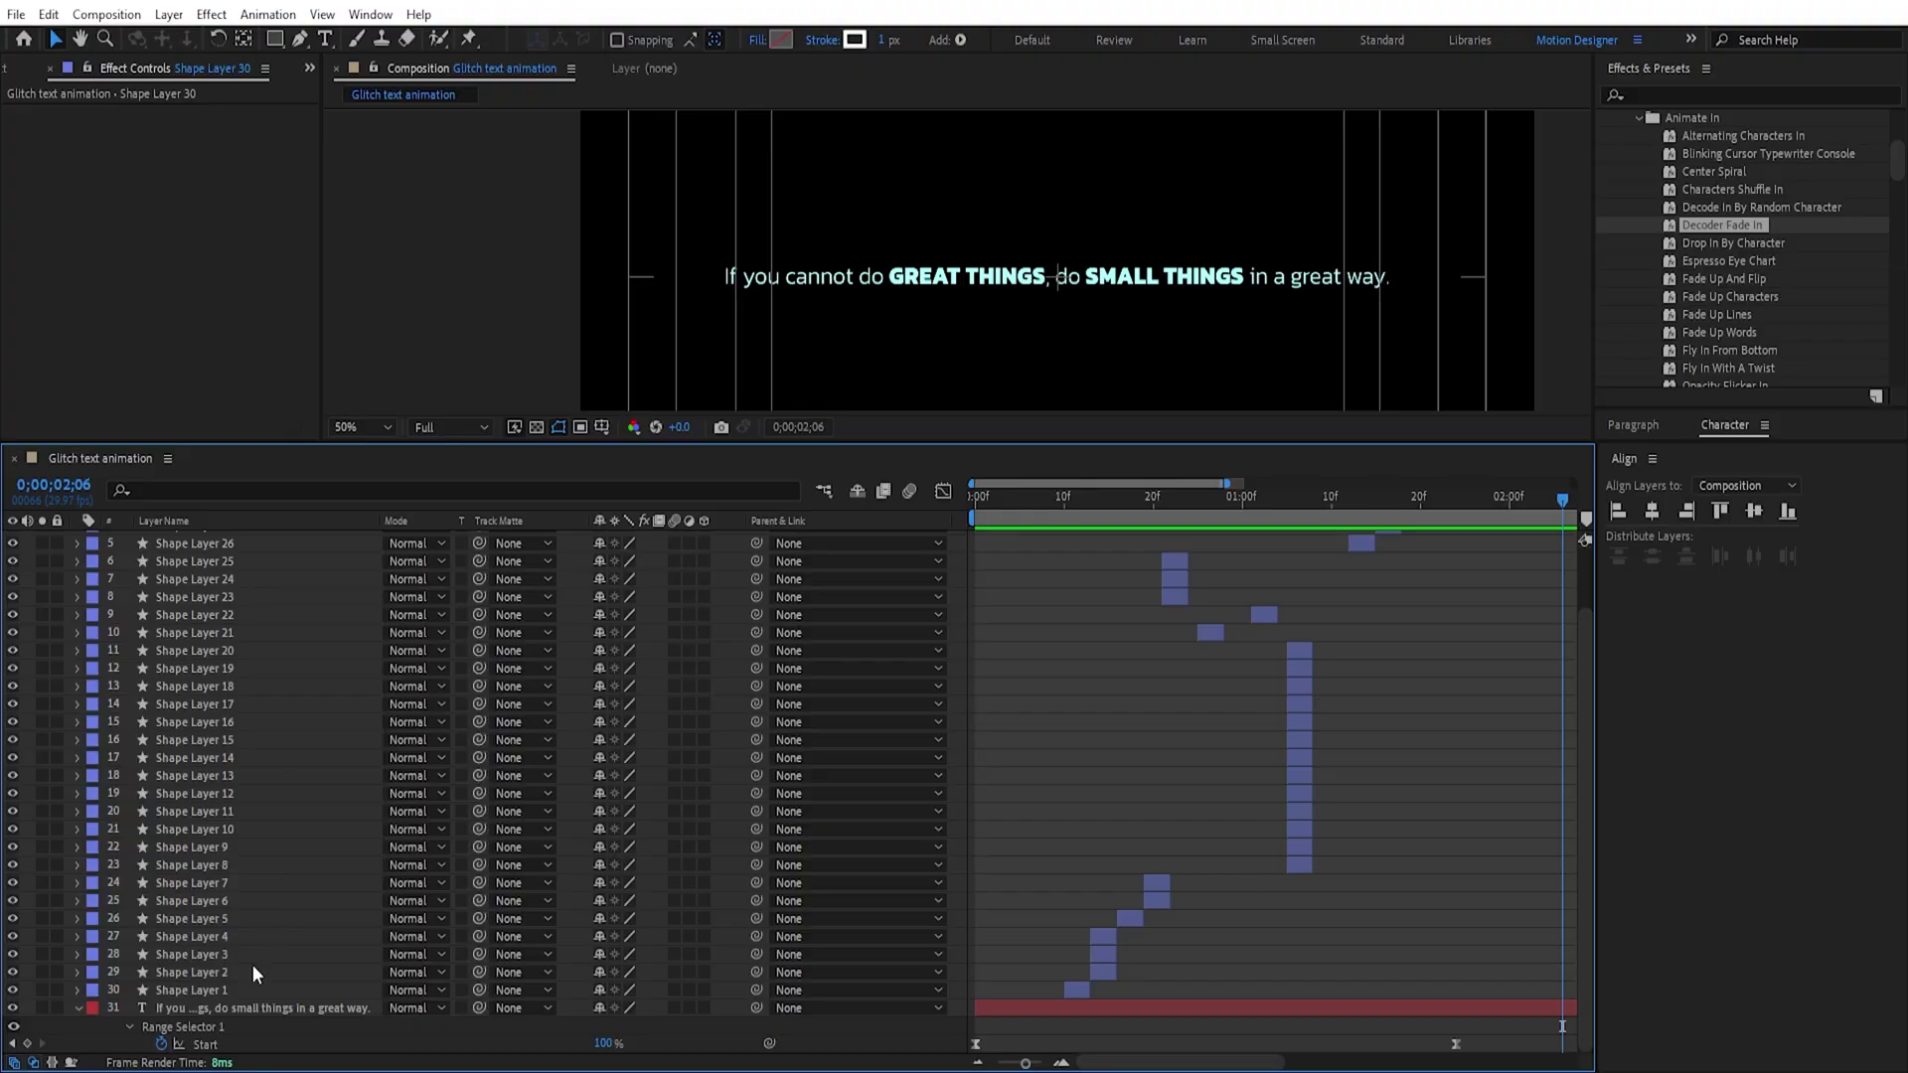
Step: Pre-compose Shape Layers 1–30 into Pre-comp 1 and set its opacity to 30%
left_click(228, 988, "shift")
scroll(245, 865, "up", 2)
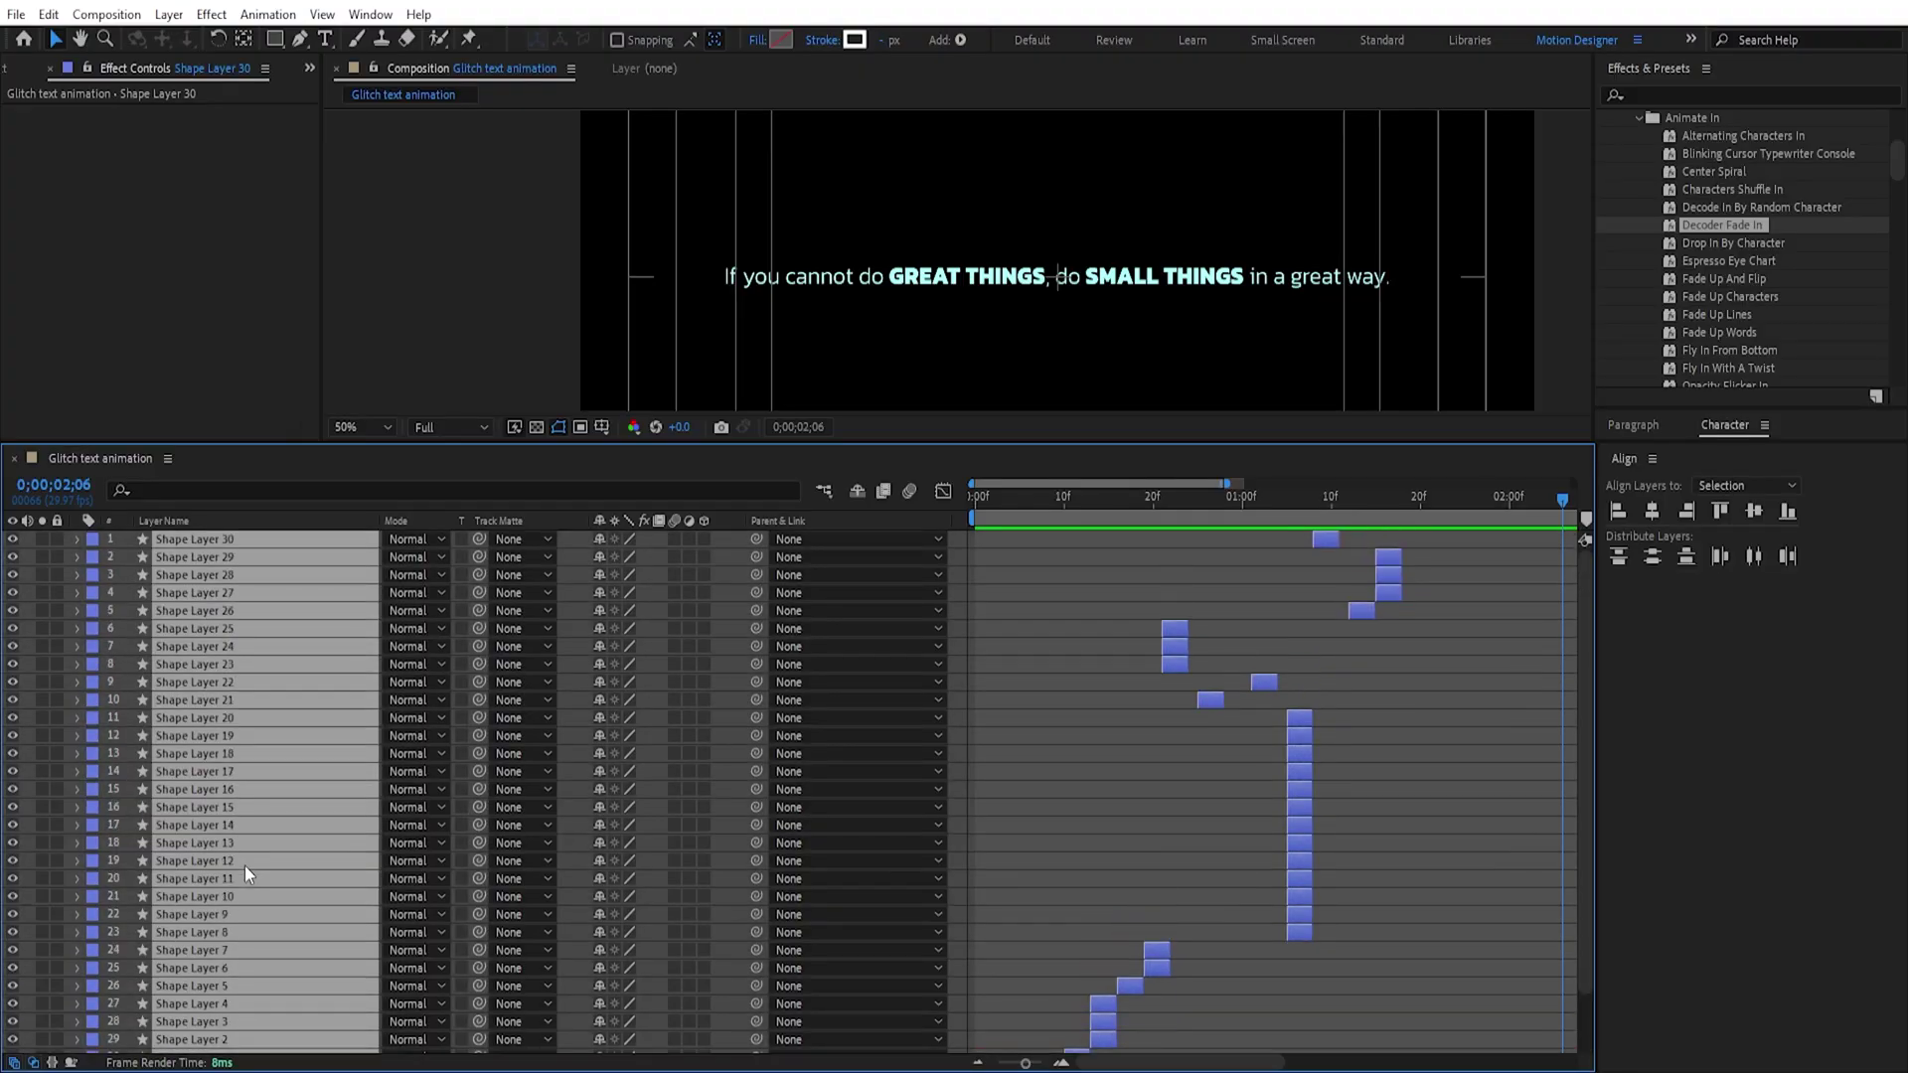
right_click(191, 591)
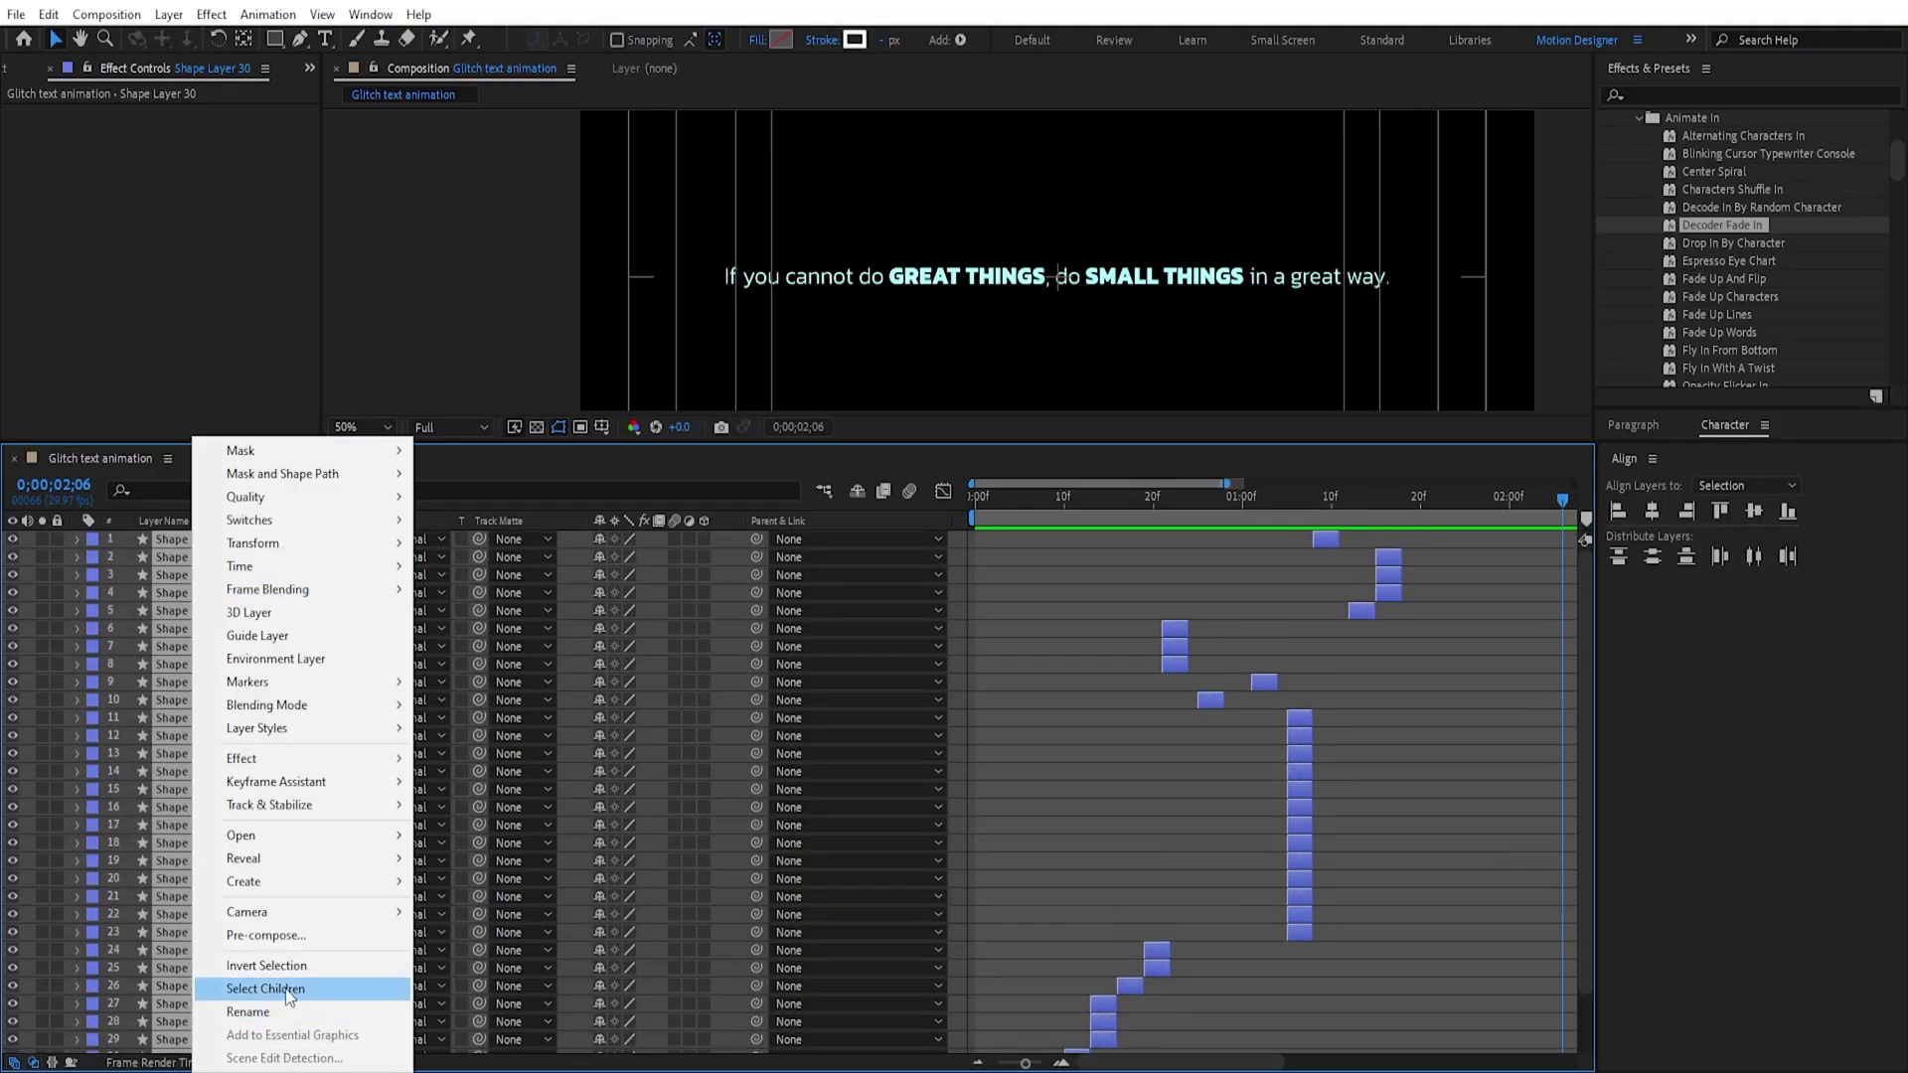
left_click(310, 935)
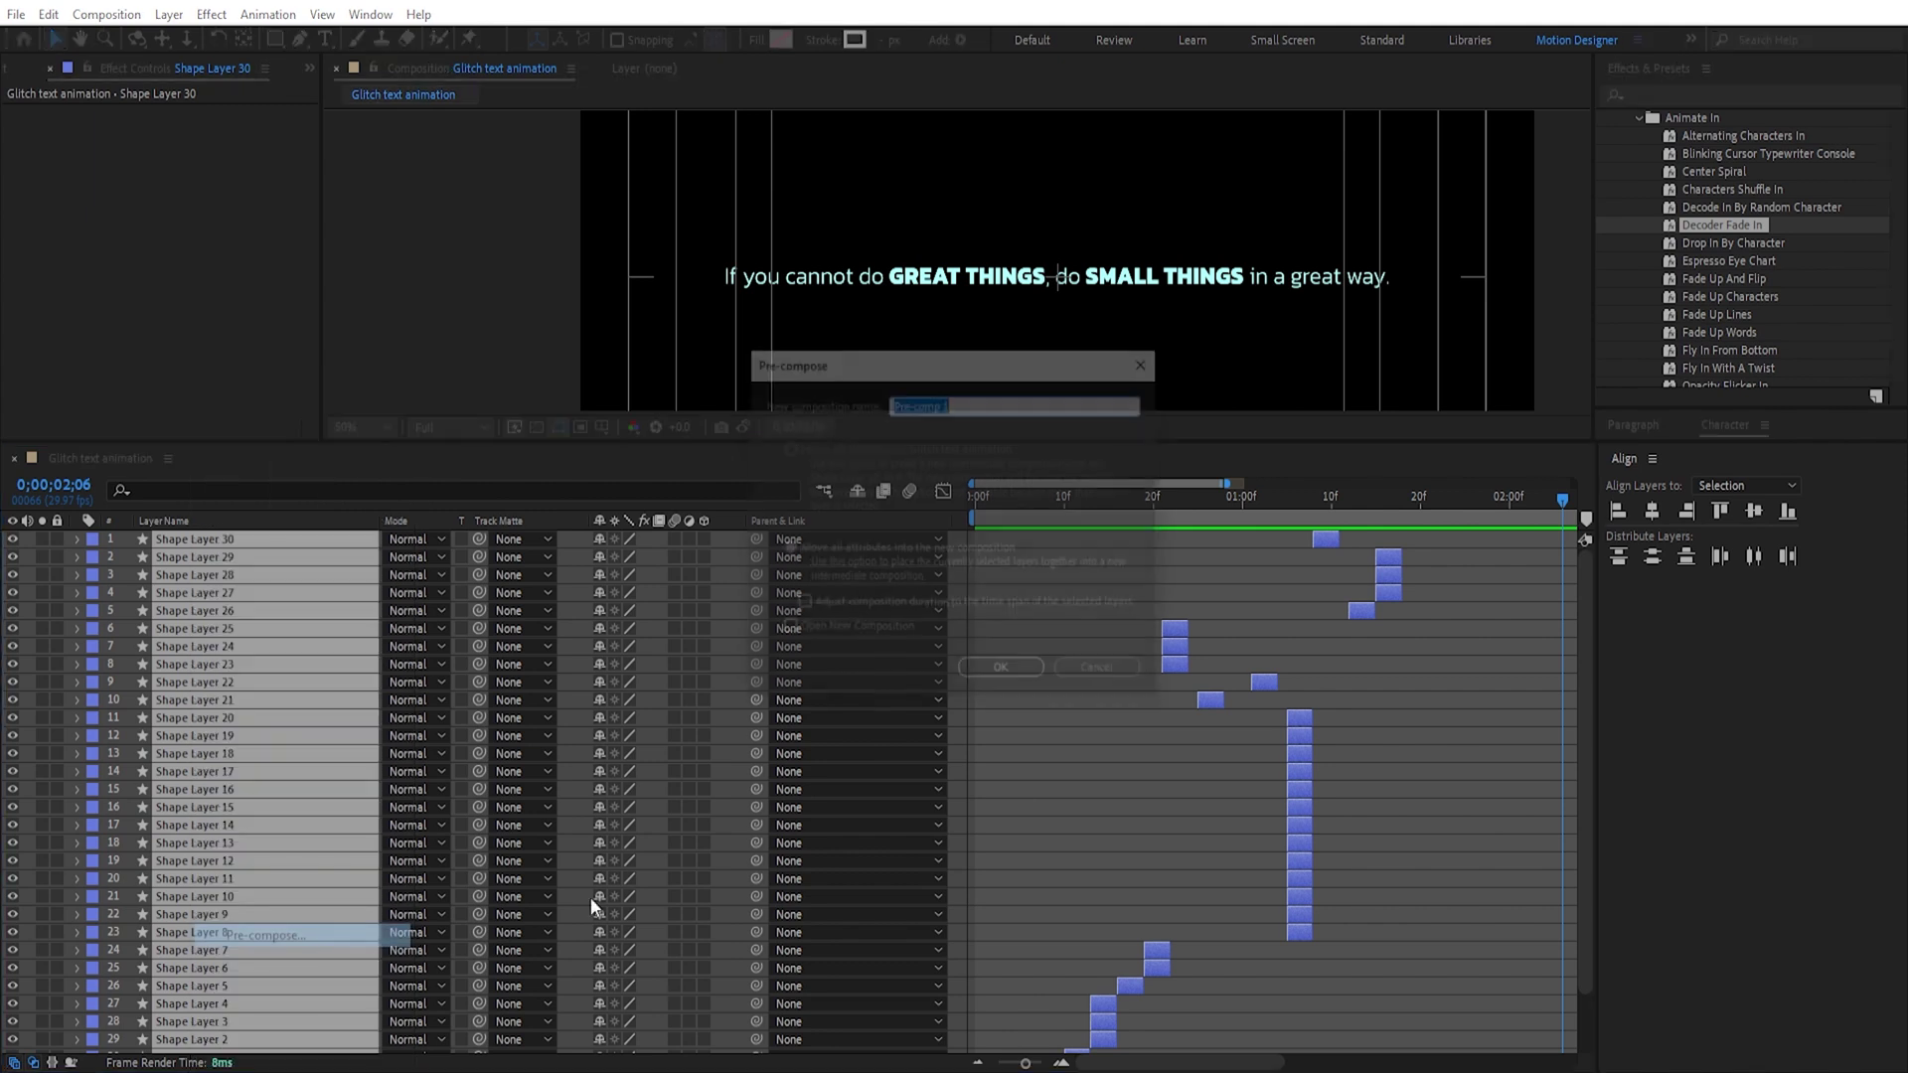
left_click(1003, 668)
key("space")
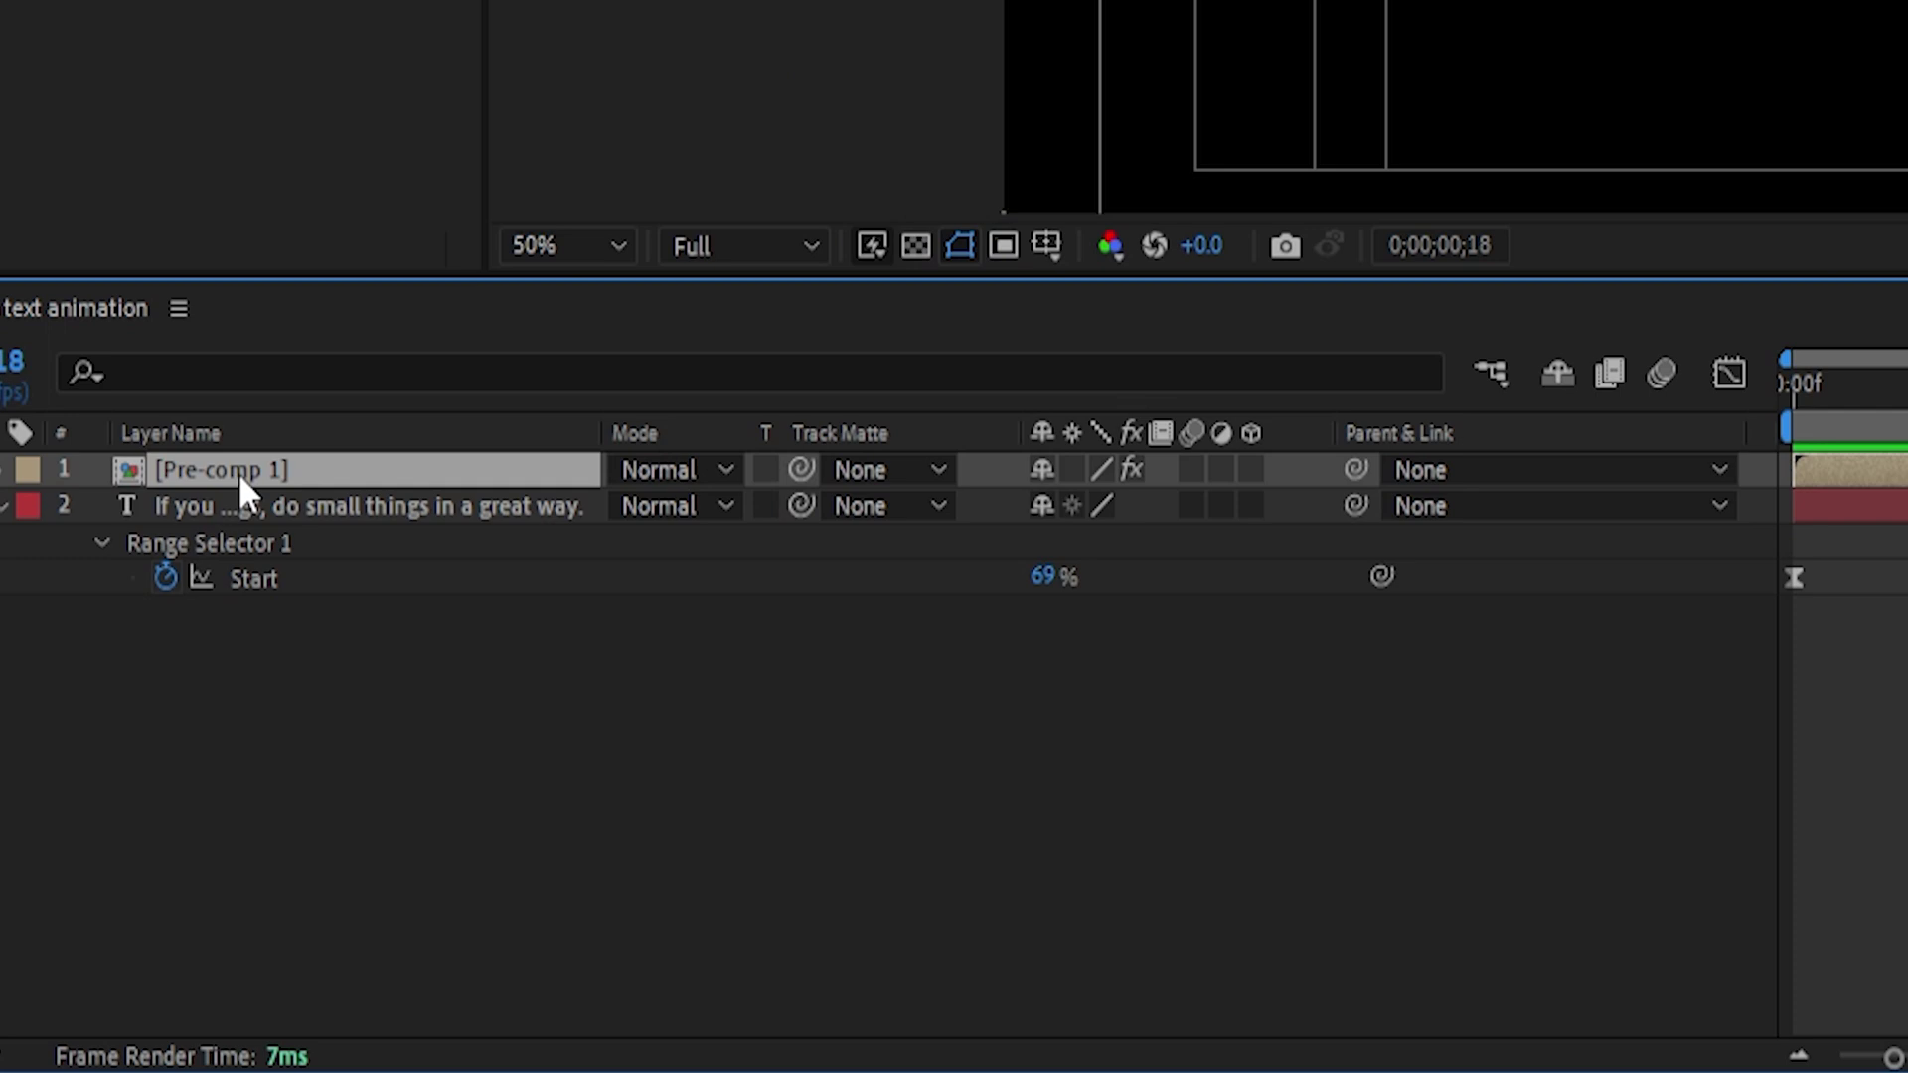
key("t")
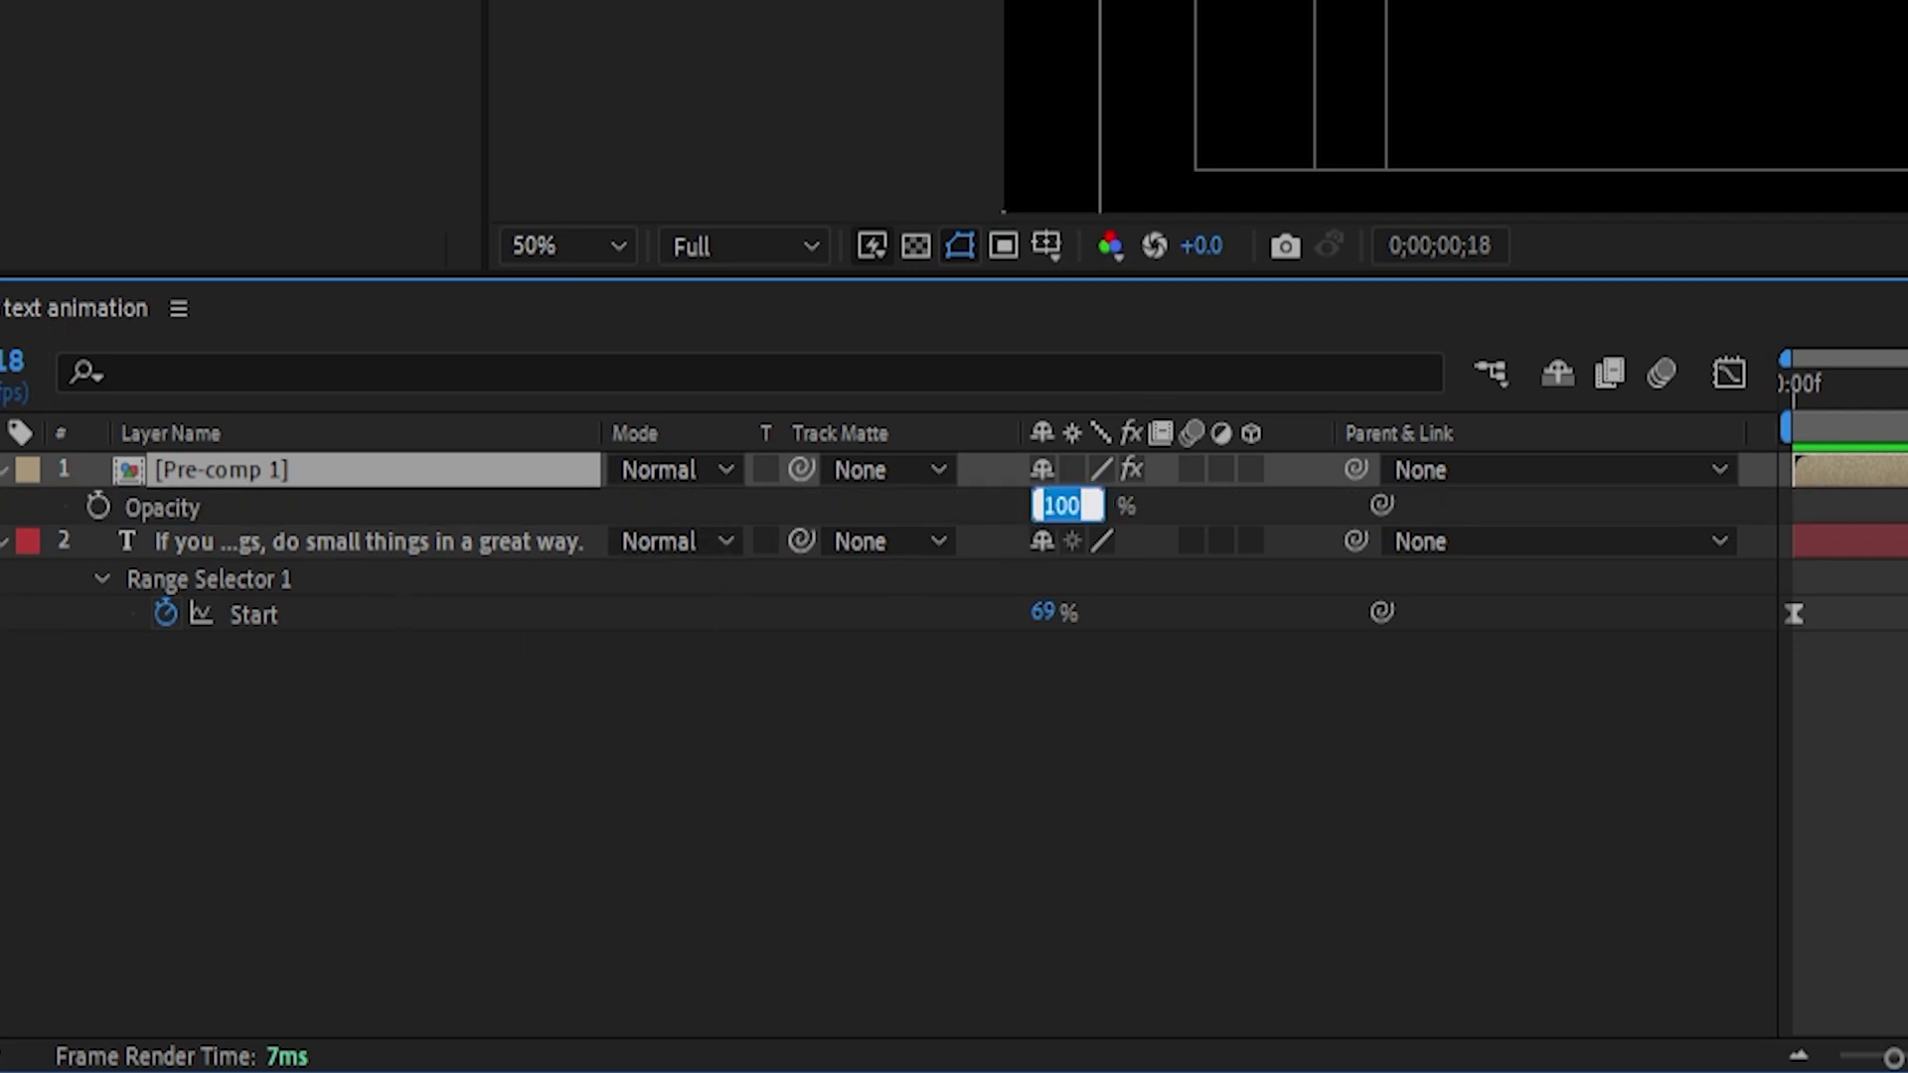
type("30")
key("Return")
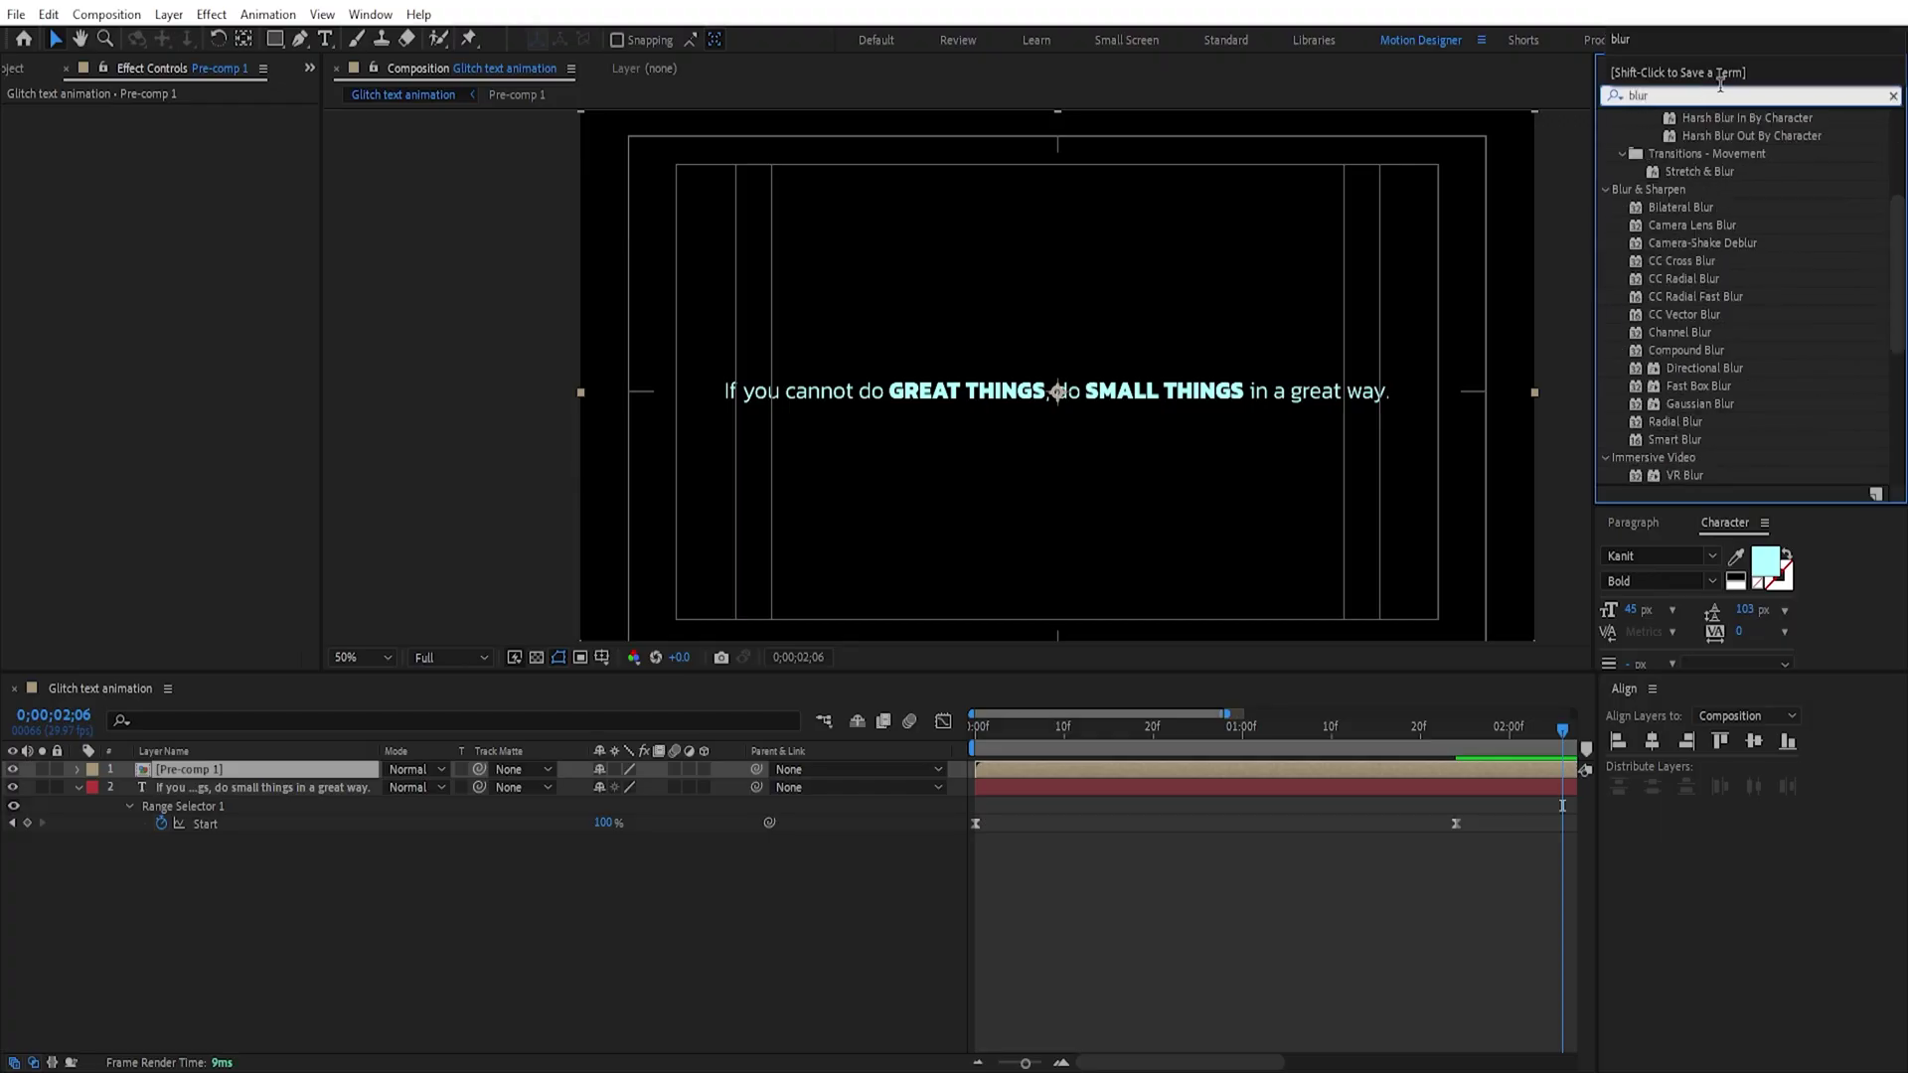
Step: Apply CC Cross Blur to Pre-comp 1, placed below the Fill effect
left_click_drag(1695, 269, 200, 321)
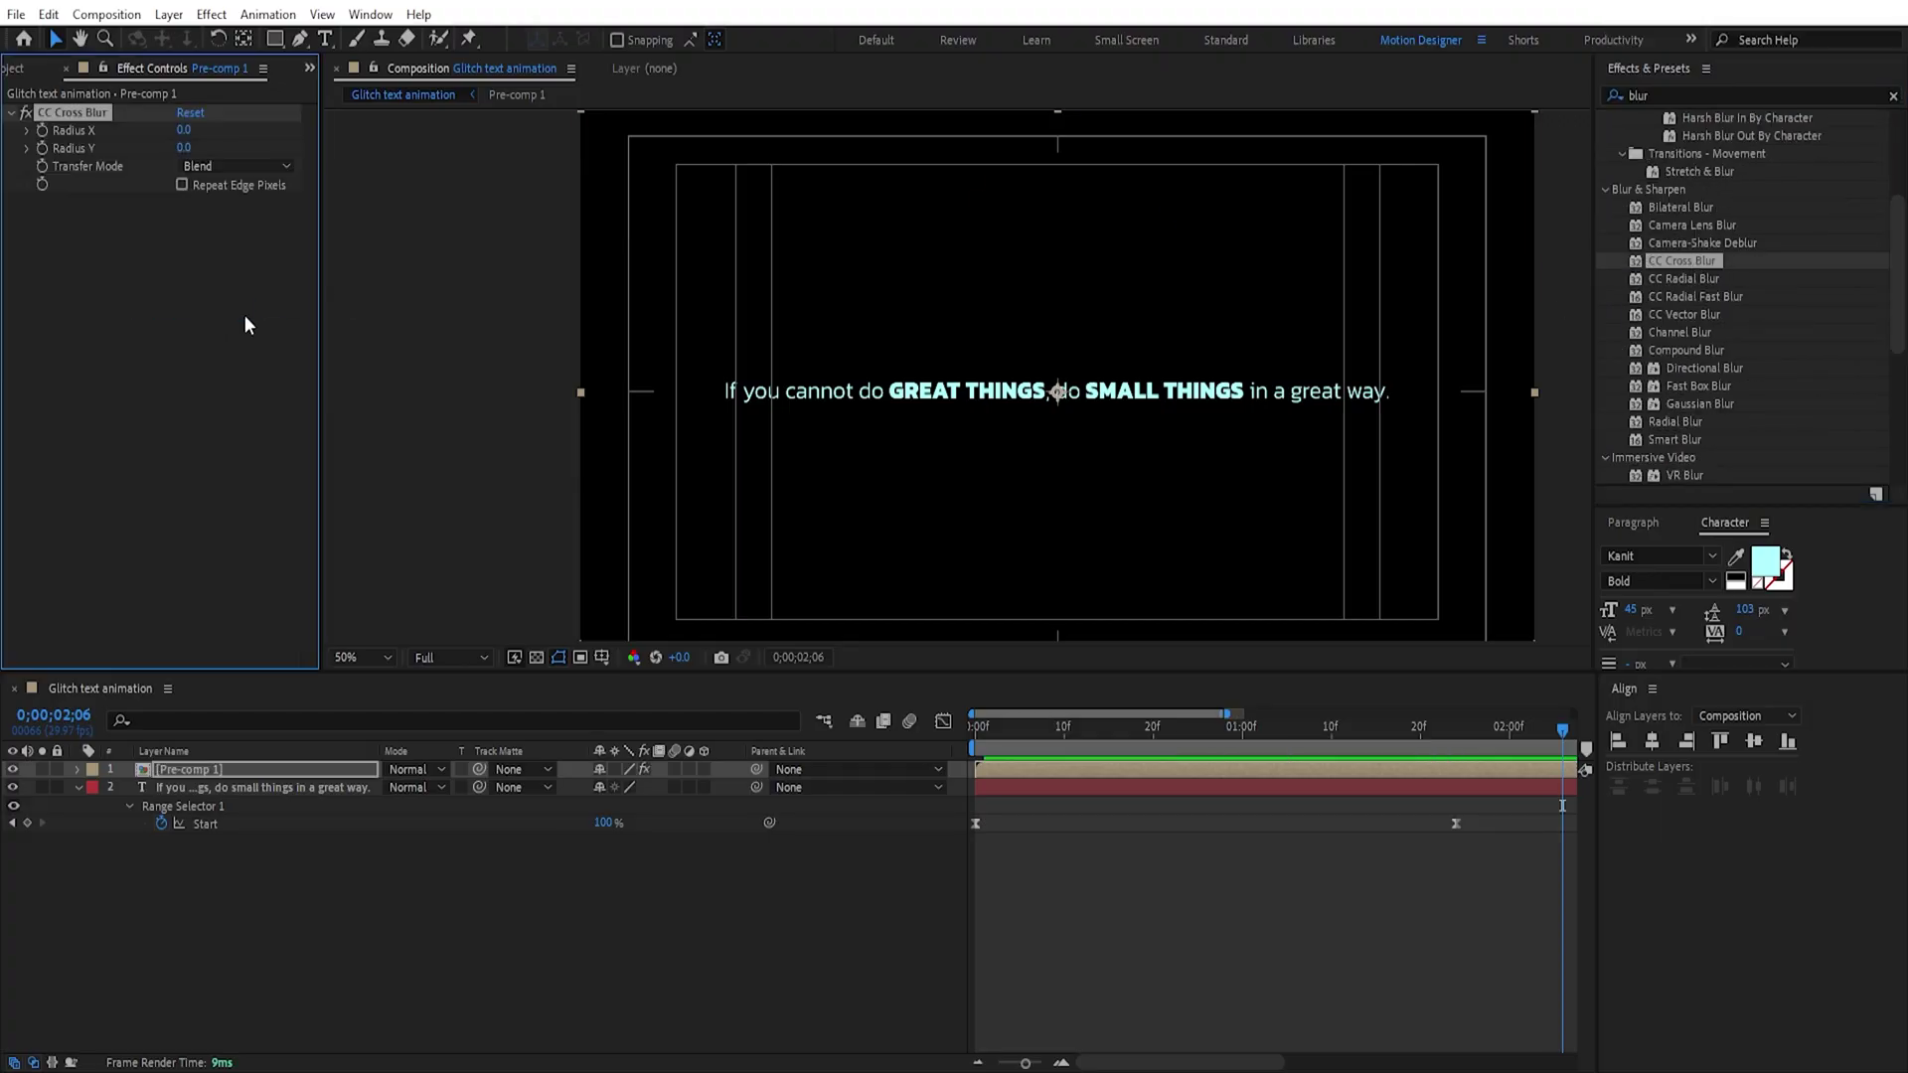
type("fill")
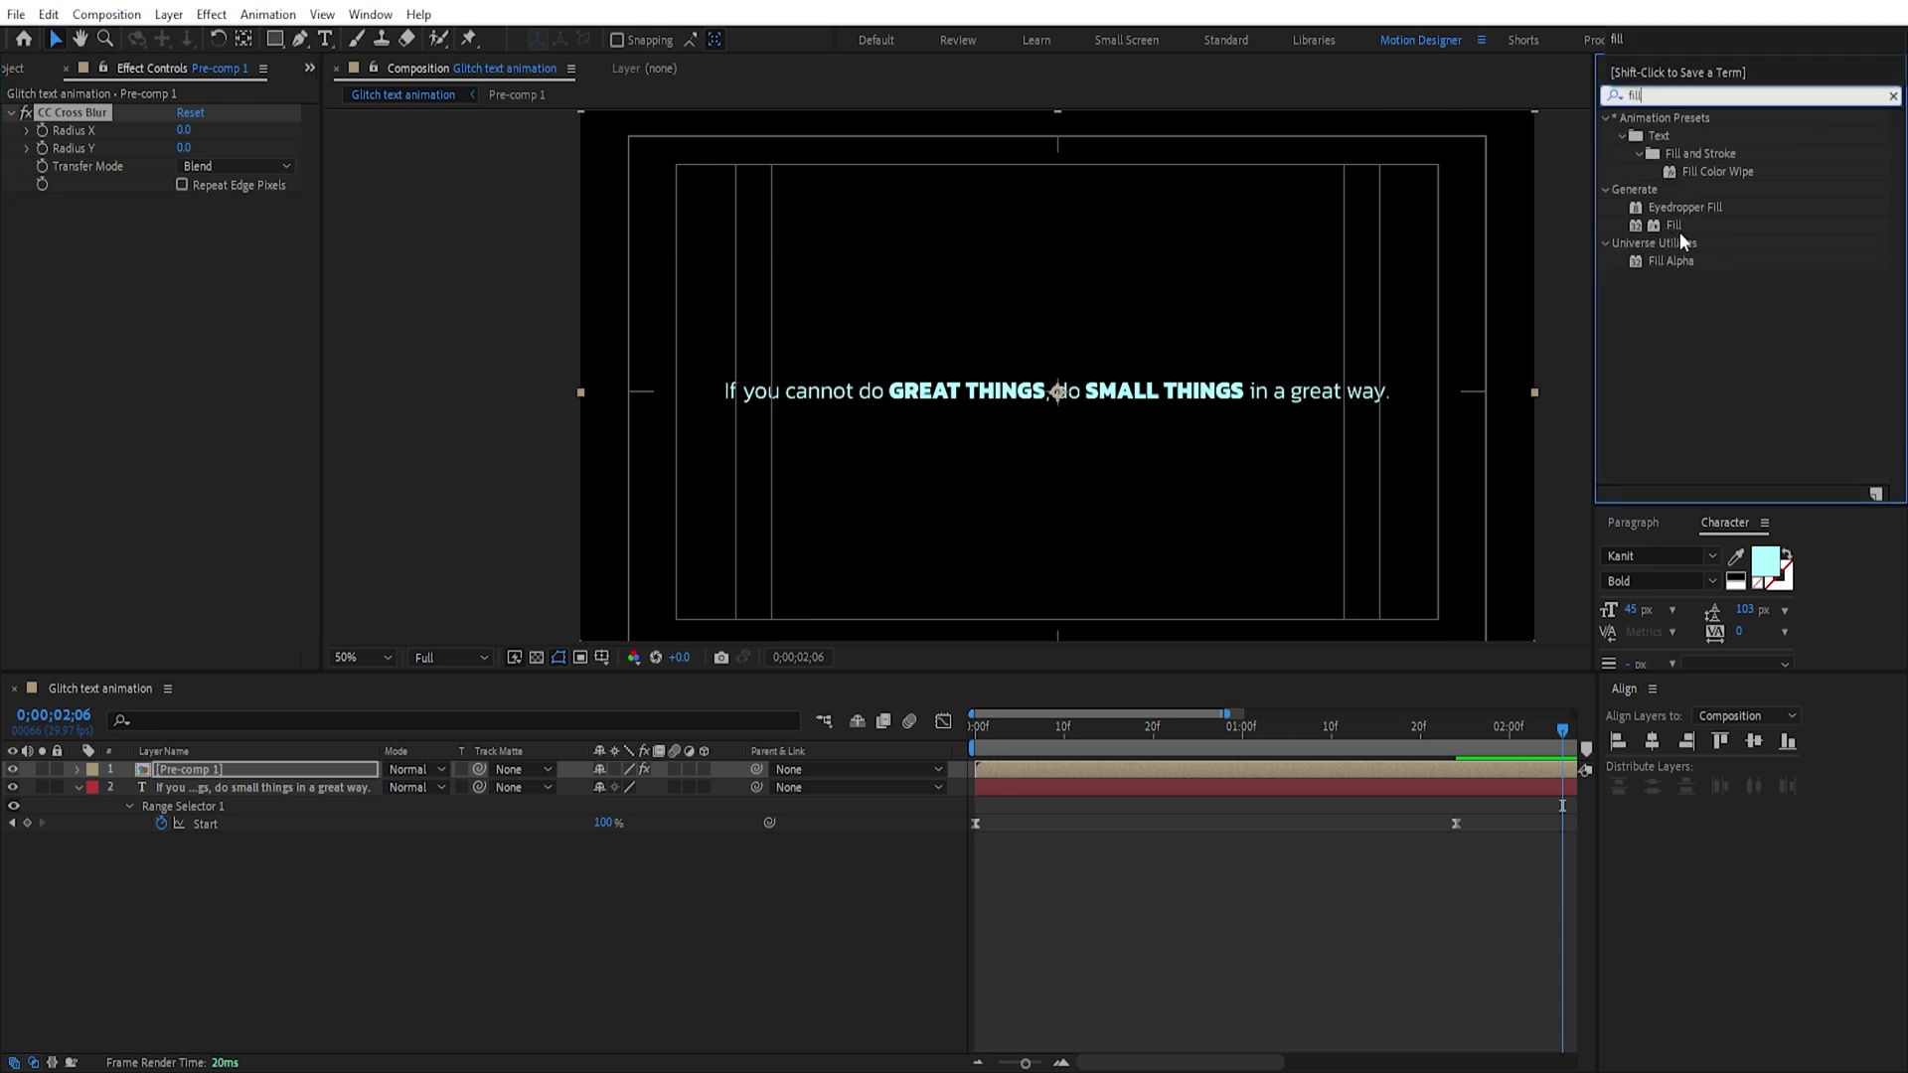
left_click_drag(111, 451, 27, 262)
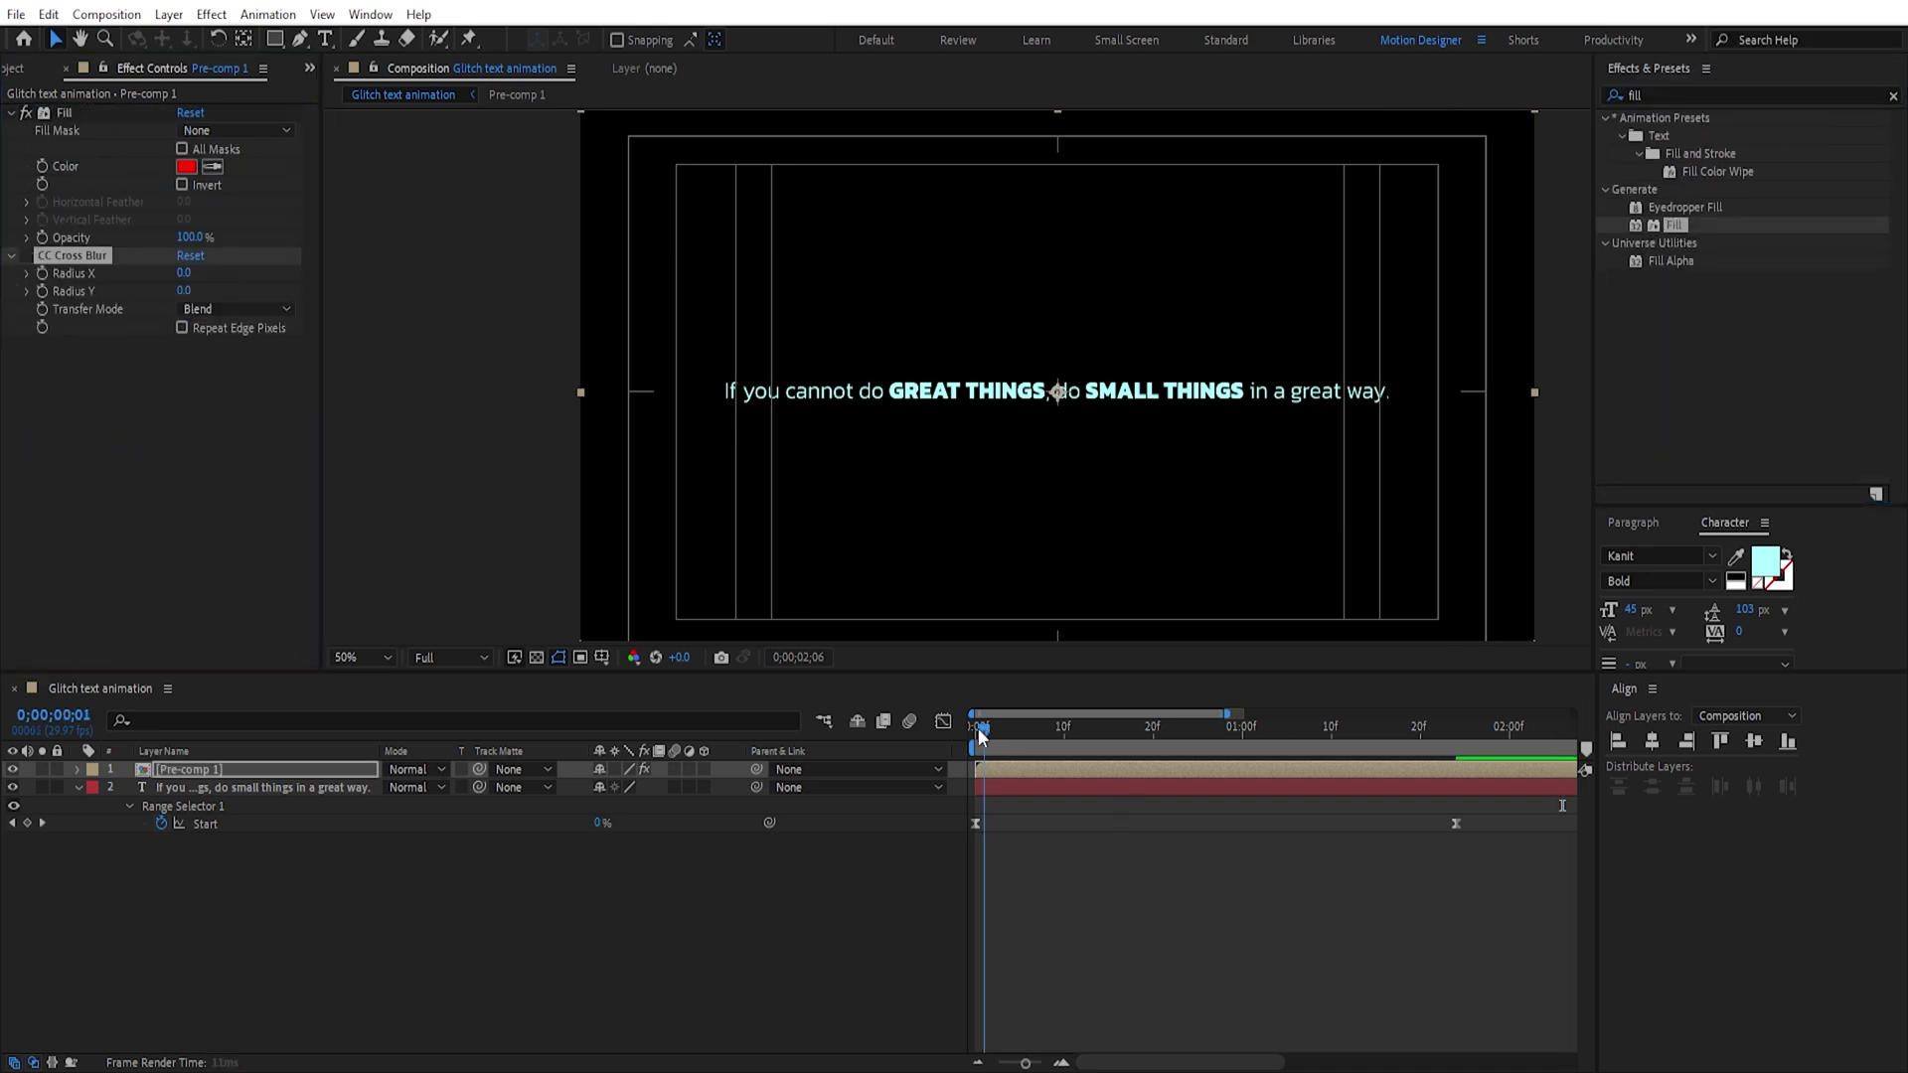
left_click_drag(980, 735, 1089, 745)
Step: Sample the text's light cyan as the Fill colour and set Radius X to 20
left_click(211, 165)
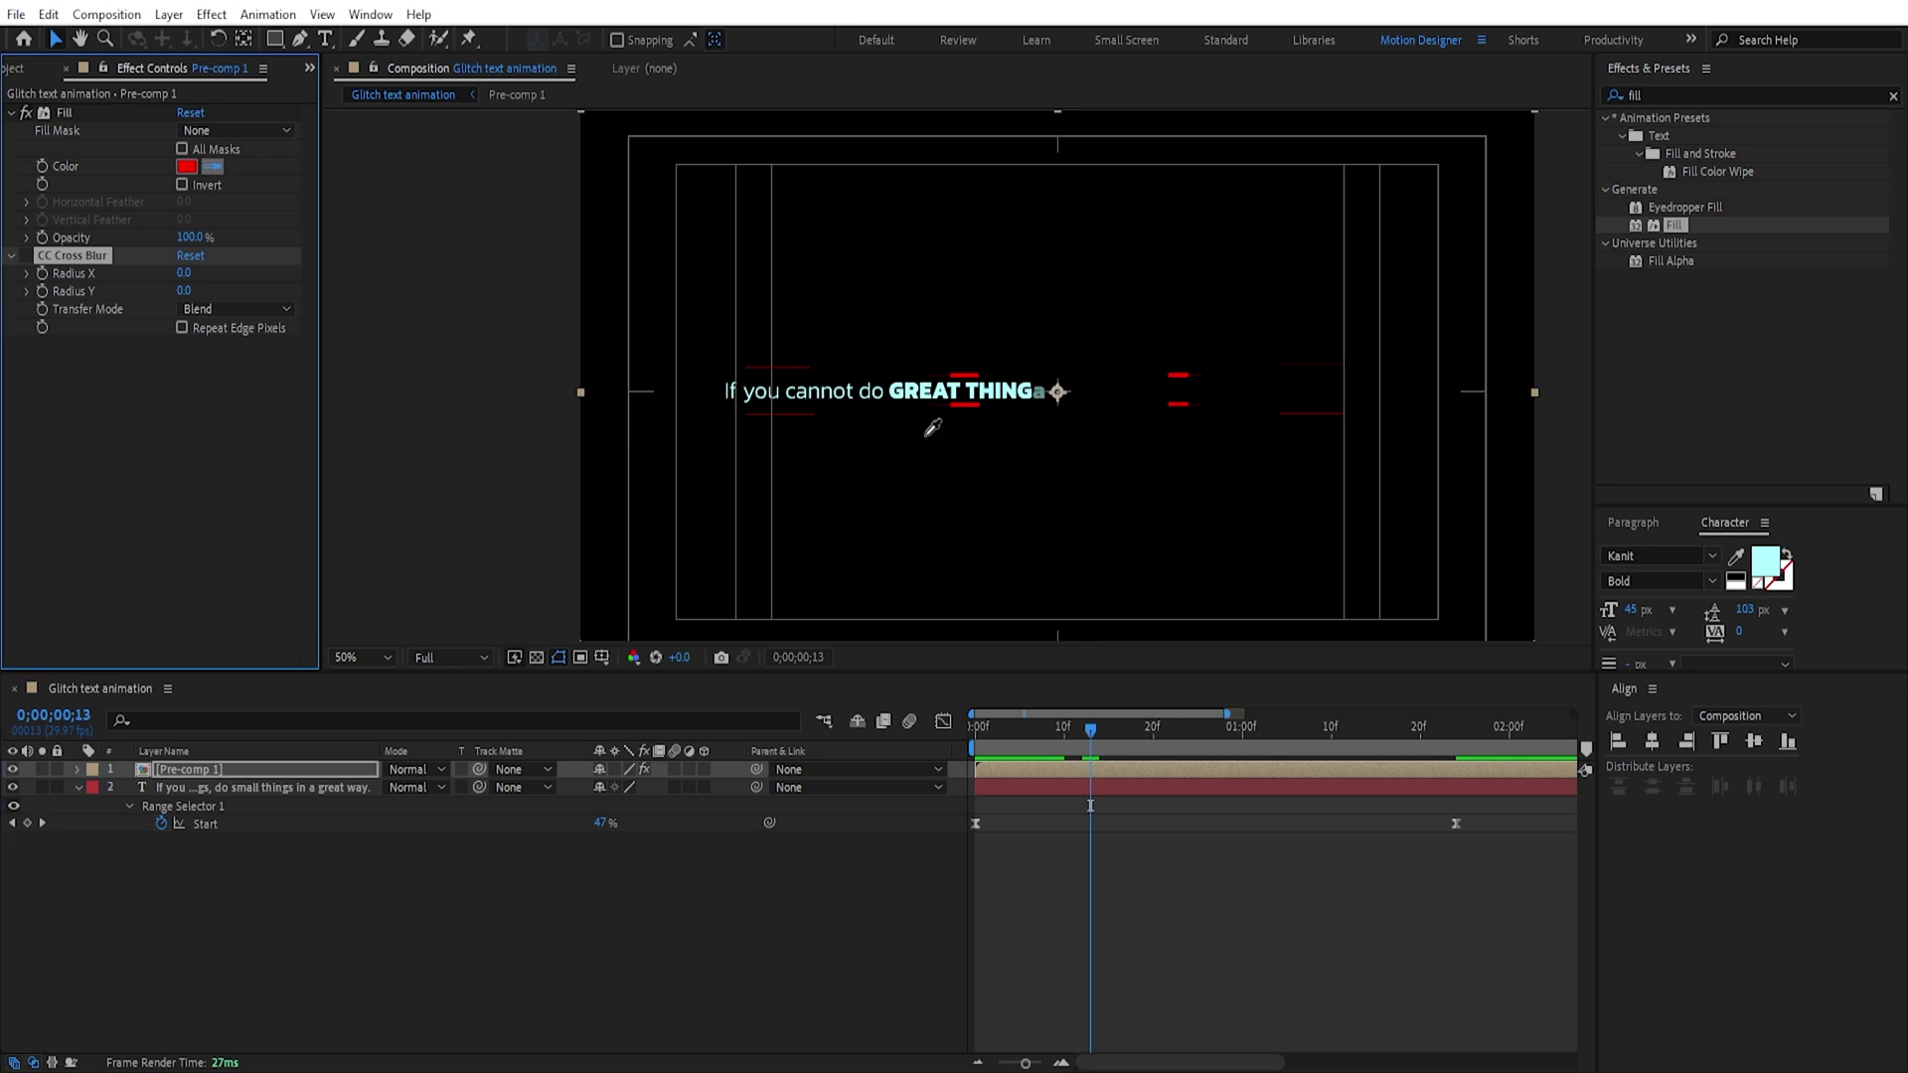
left_click_drag(1097, 746, 1160, 745)
type("20")
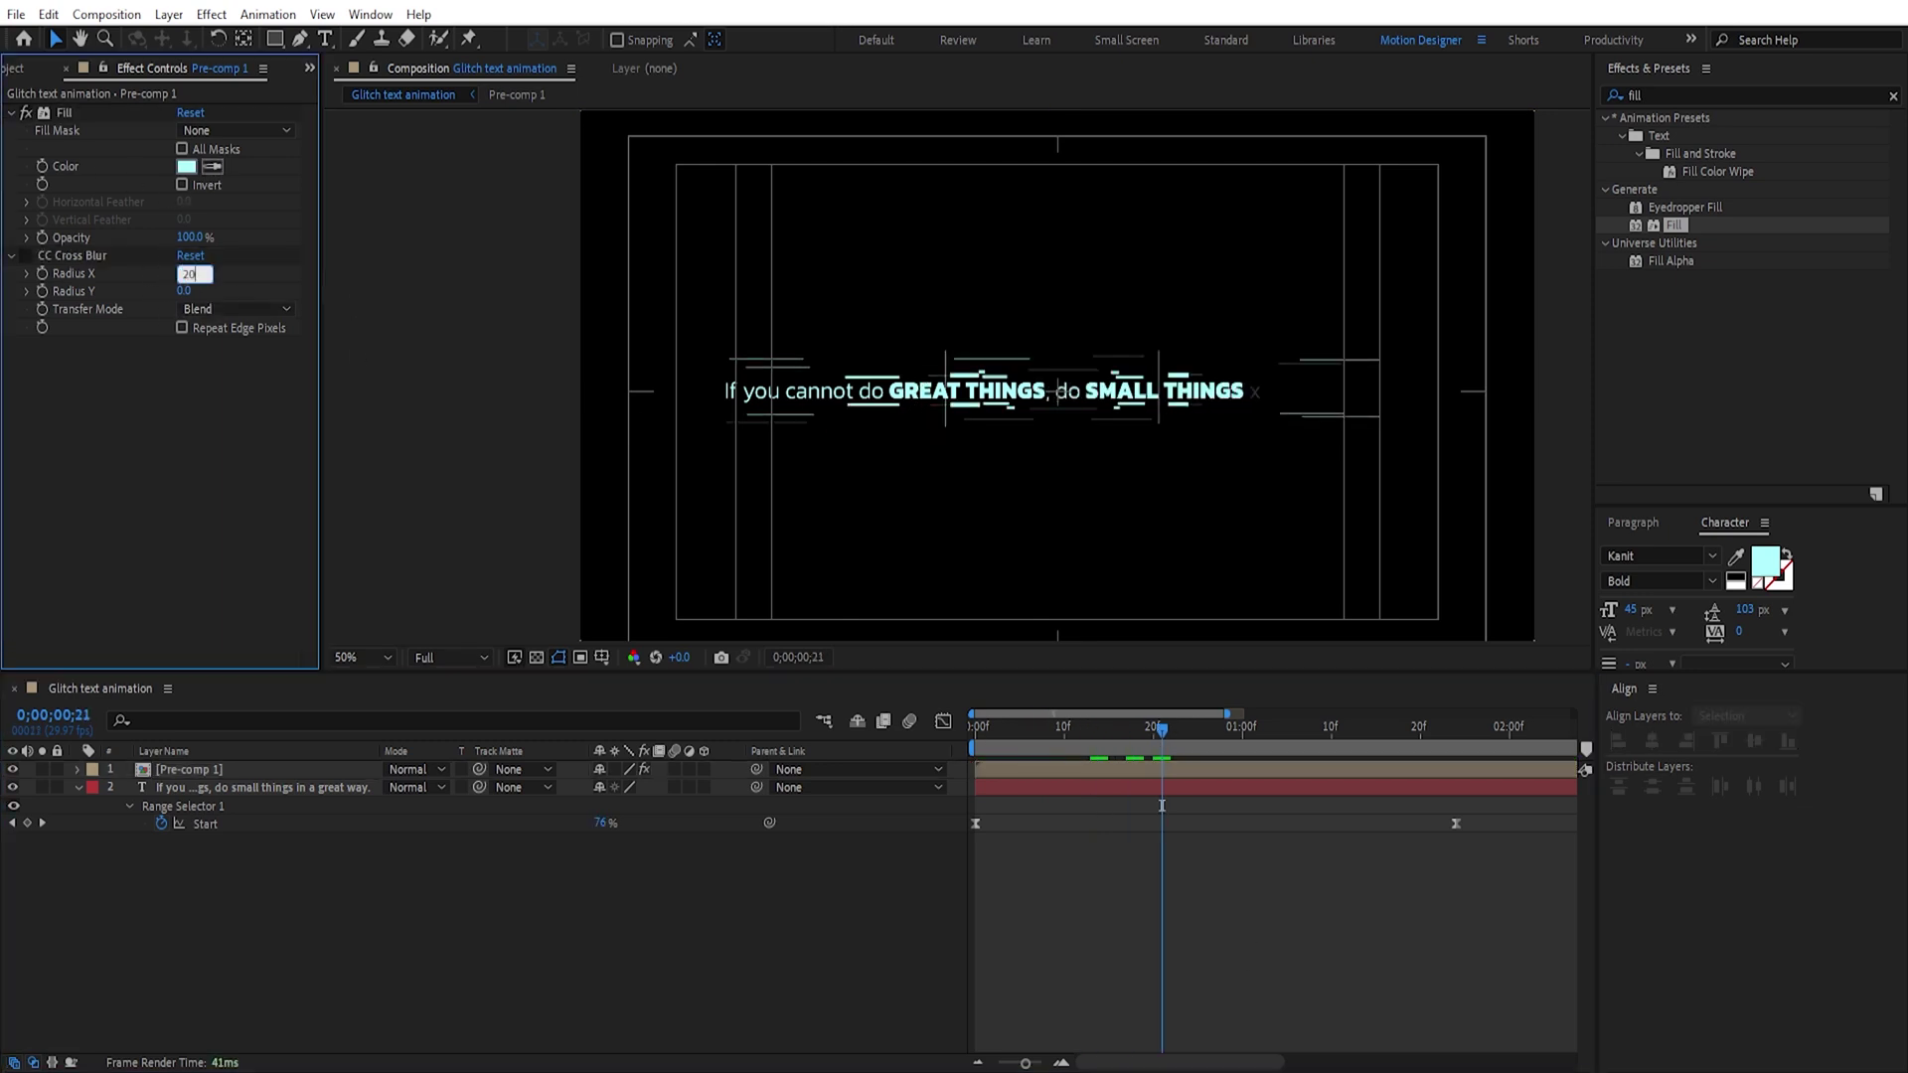
key("Return")
Step: Inspect the blurred cyan lines at 1:12 magnified, then preview the animation
key("slash")
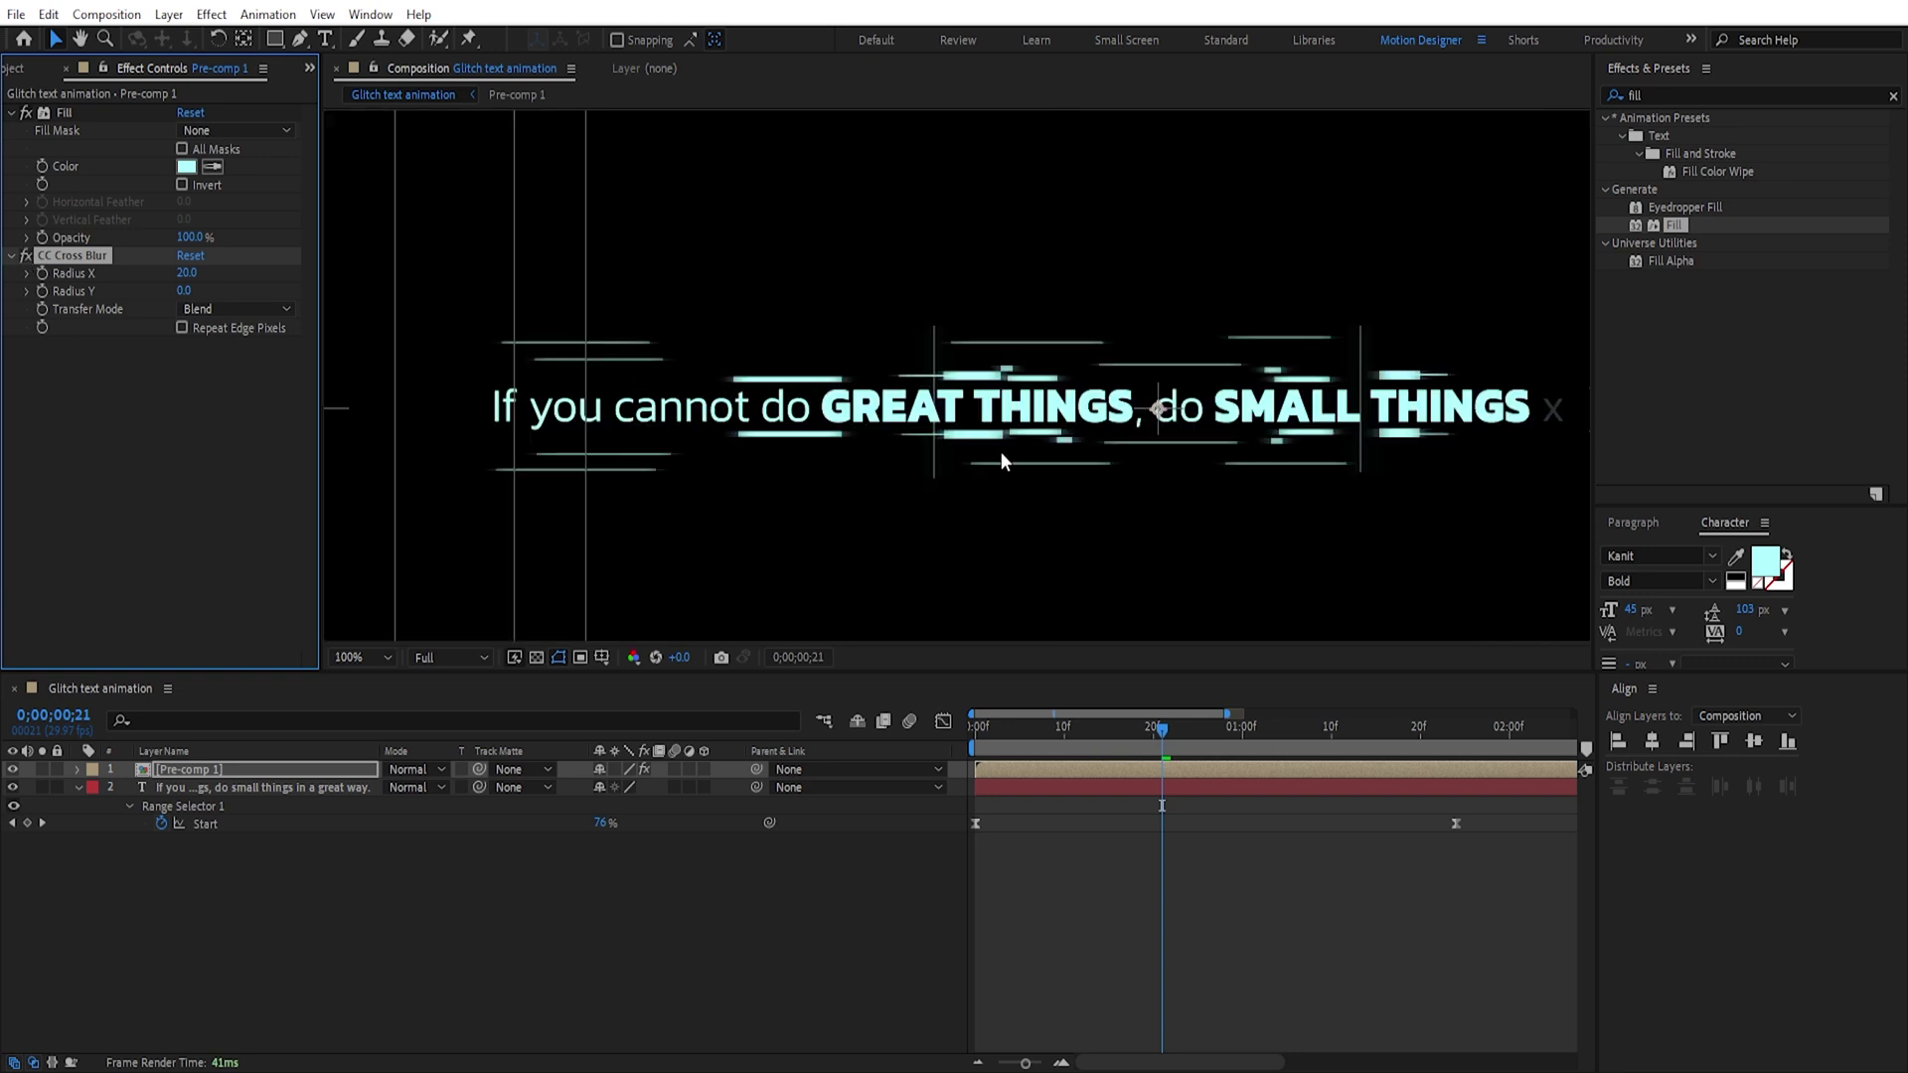
mouse_move(1075, 721)
left_mouse_down()
mouse_move(1076, 754)
mouse_move(1353, 796)
left_mouse_up()
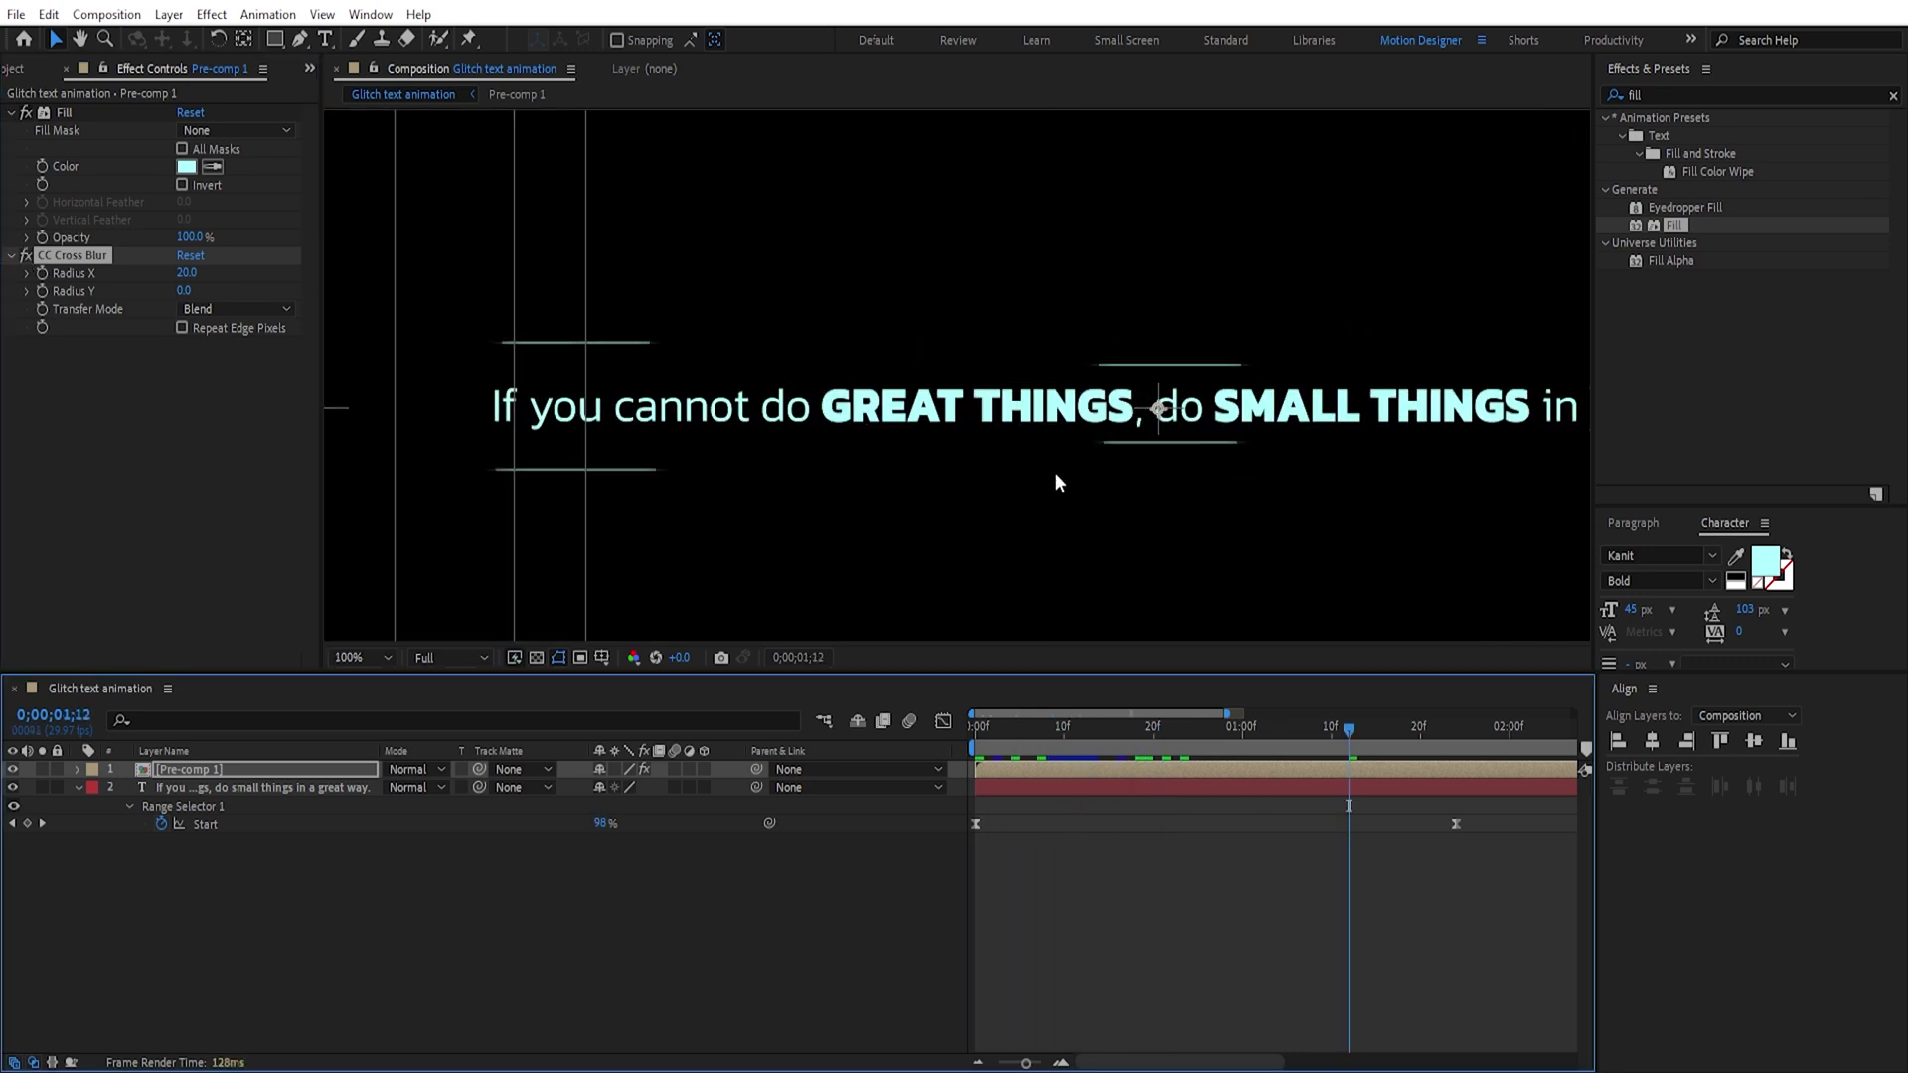
key("comma")
key("space")
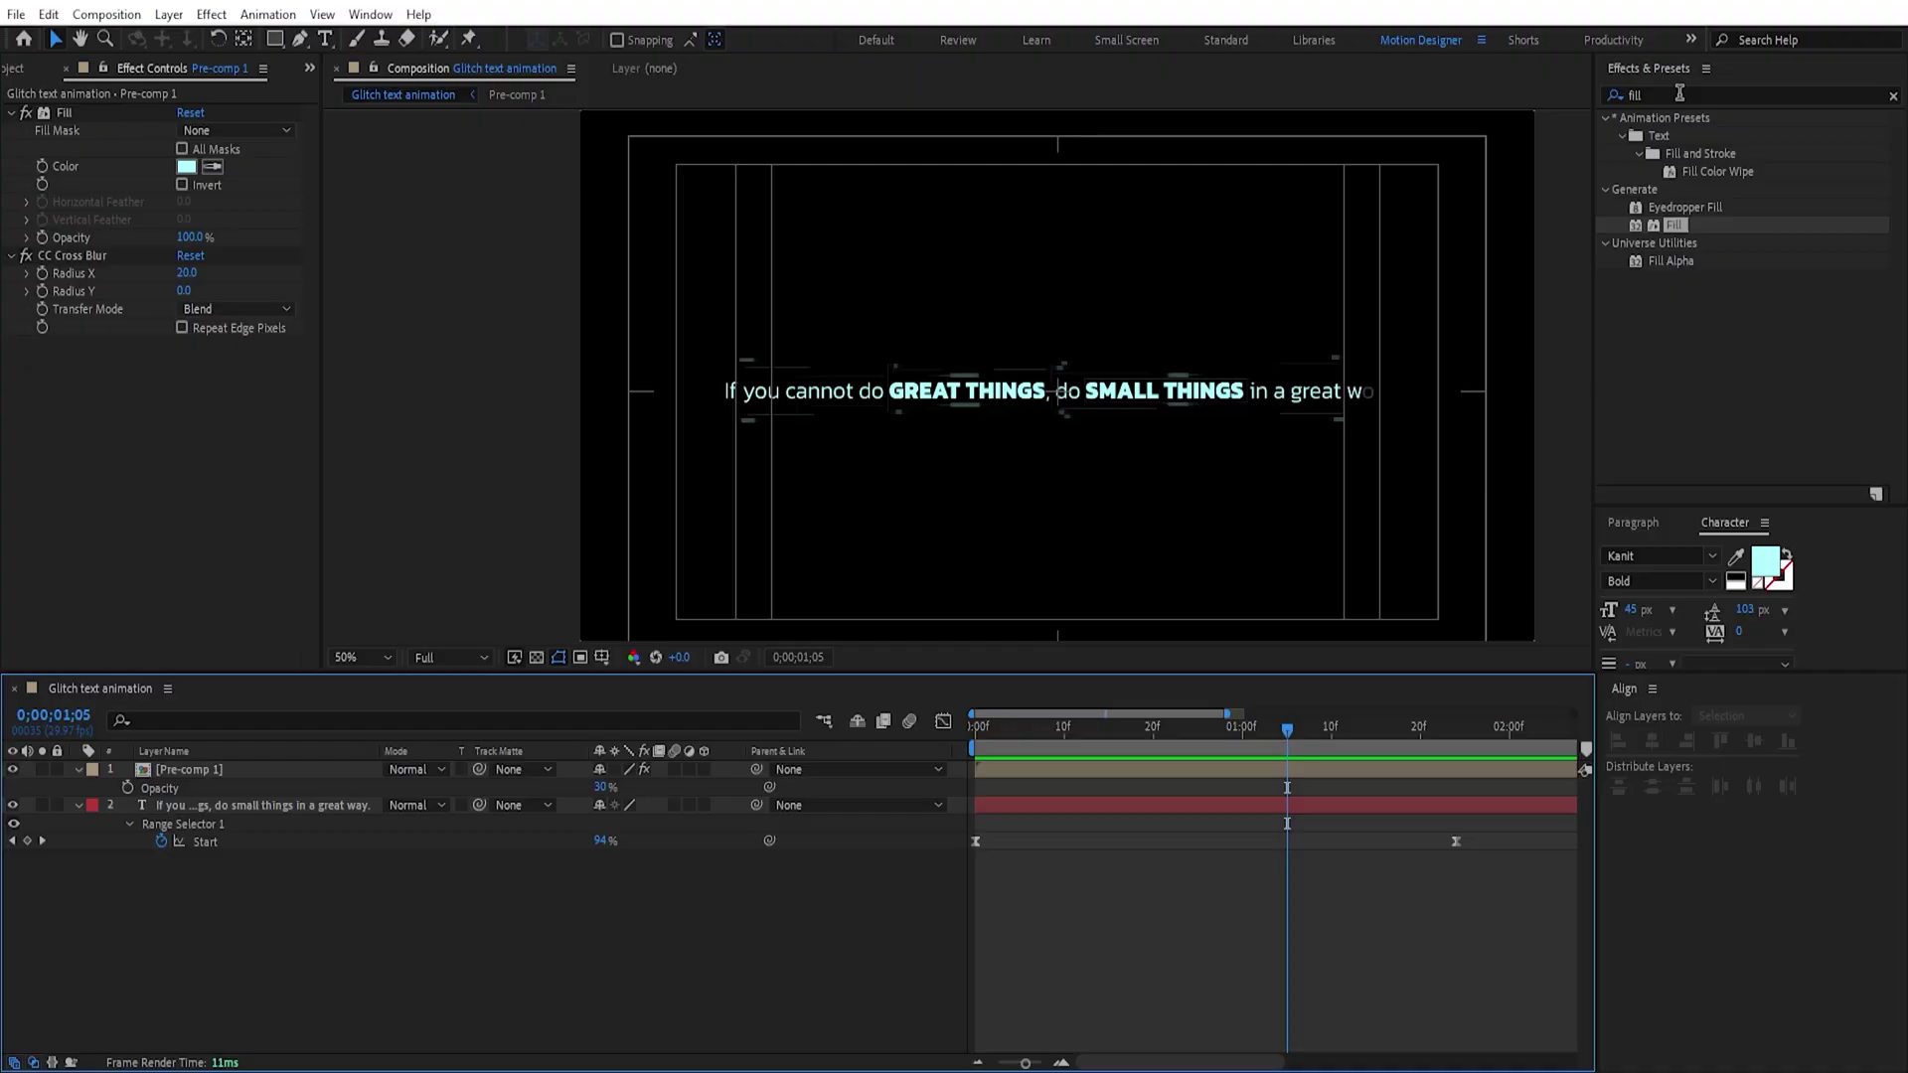
type("glow")
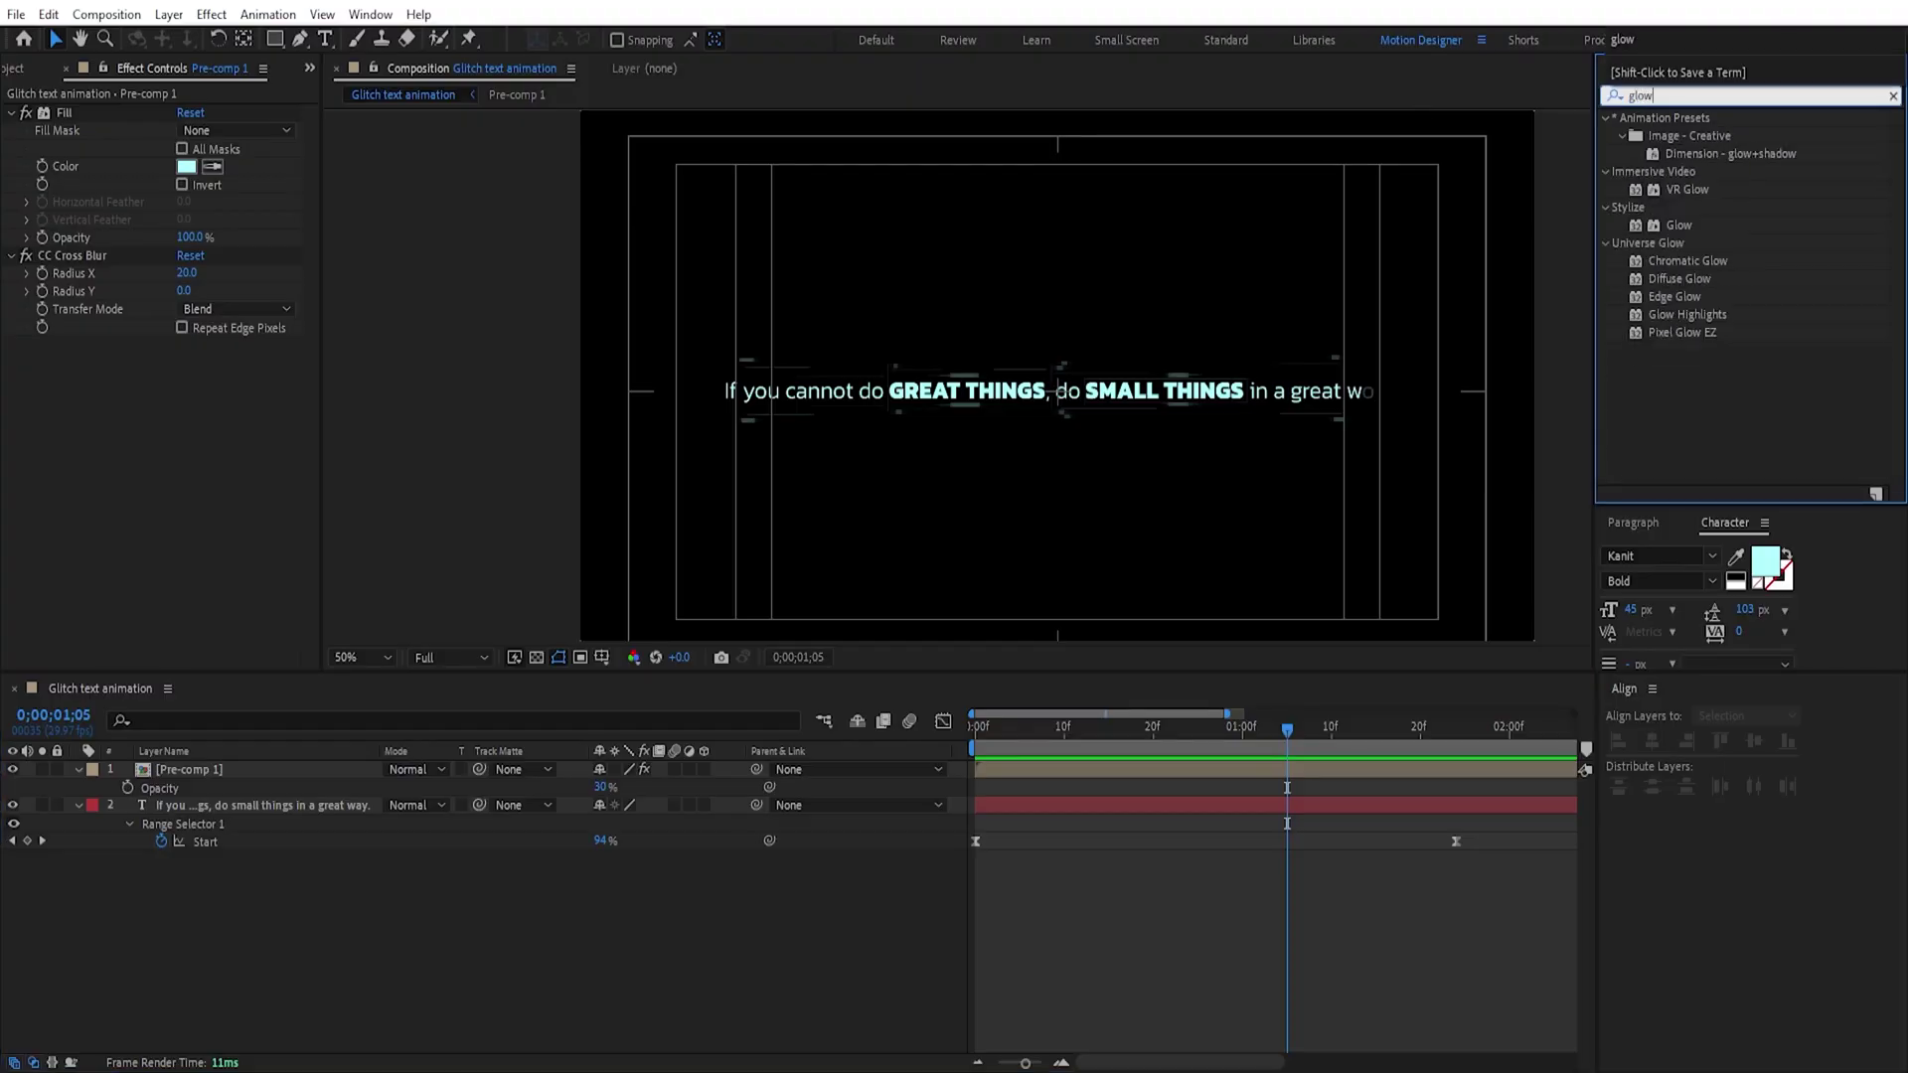
Step: Add Glow to Pre-comp 1, then duplicate it and delay the copy about seven frames
left_click_drag(313, 486, 193, 501)
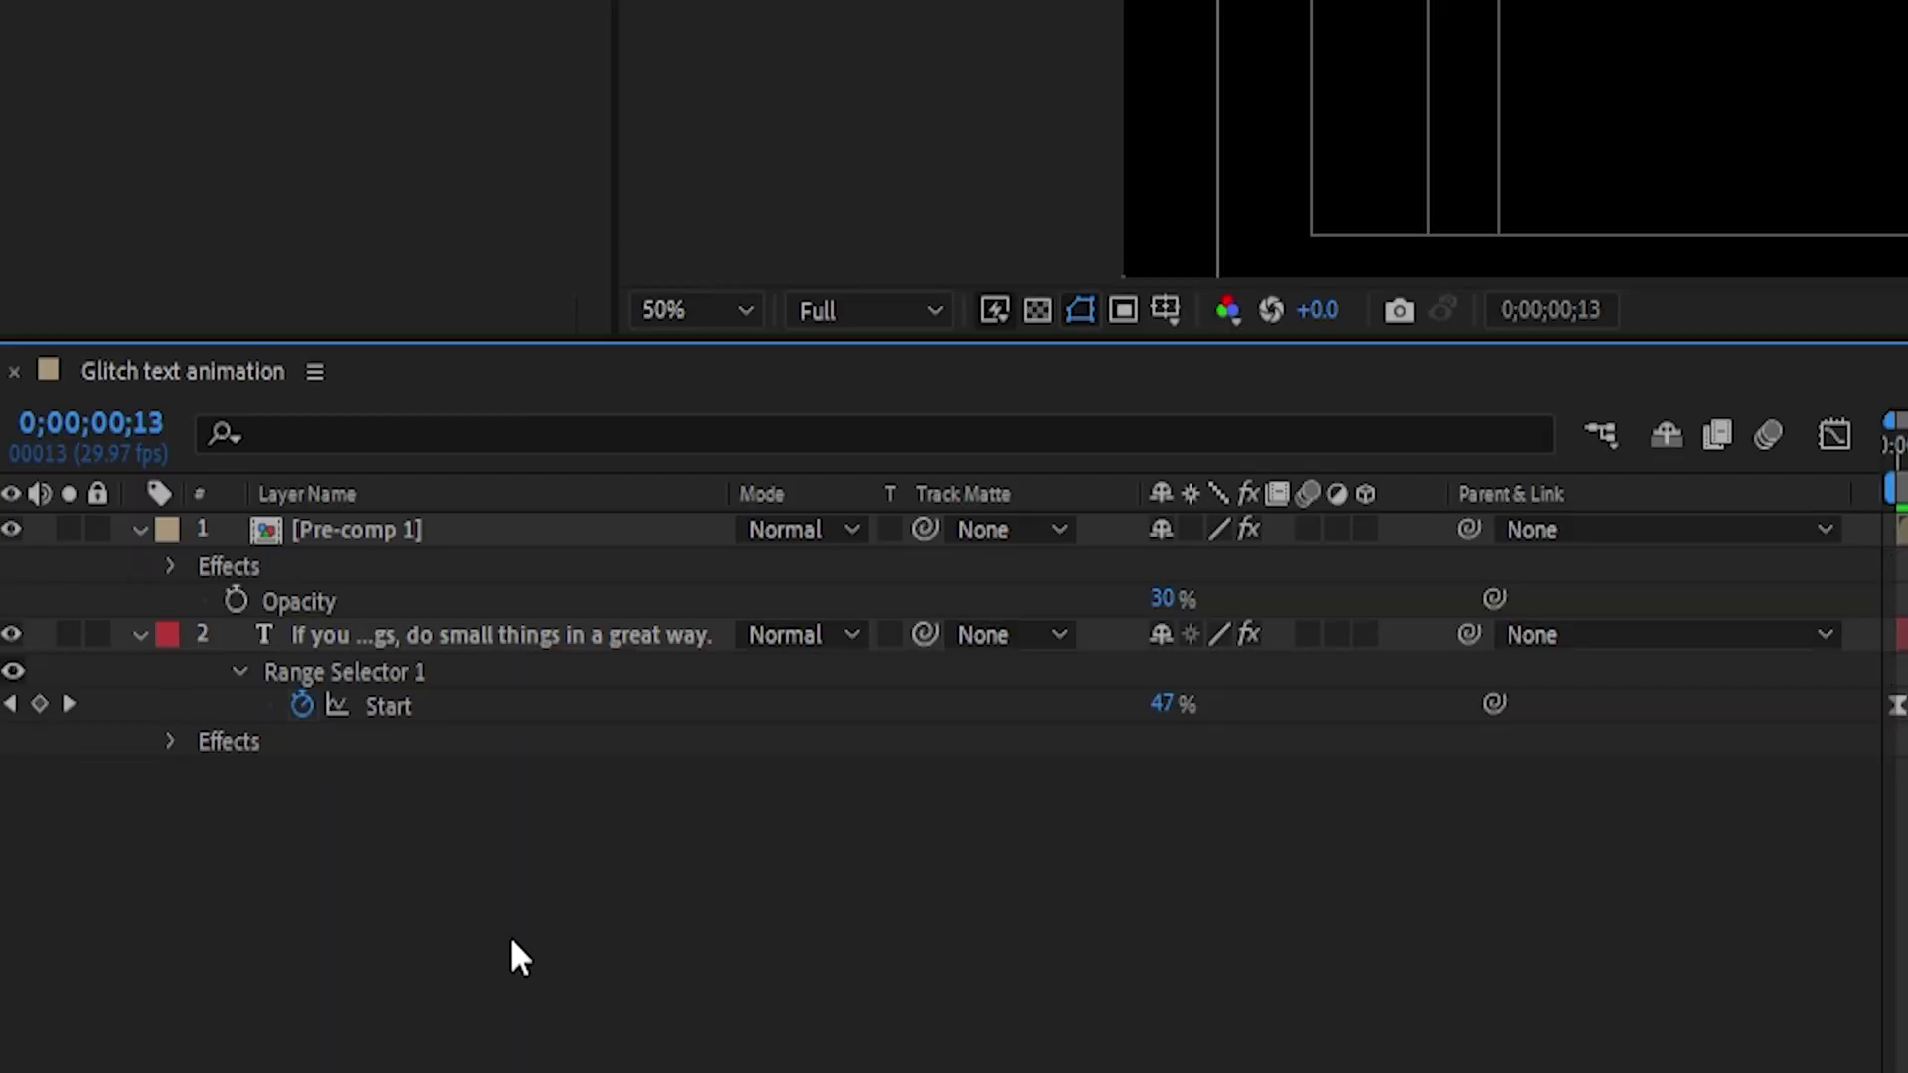
left_click(364, 543)
key("ctrl+d")
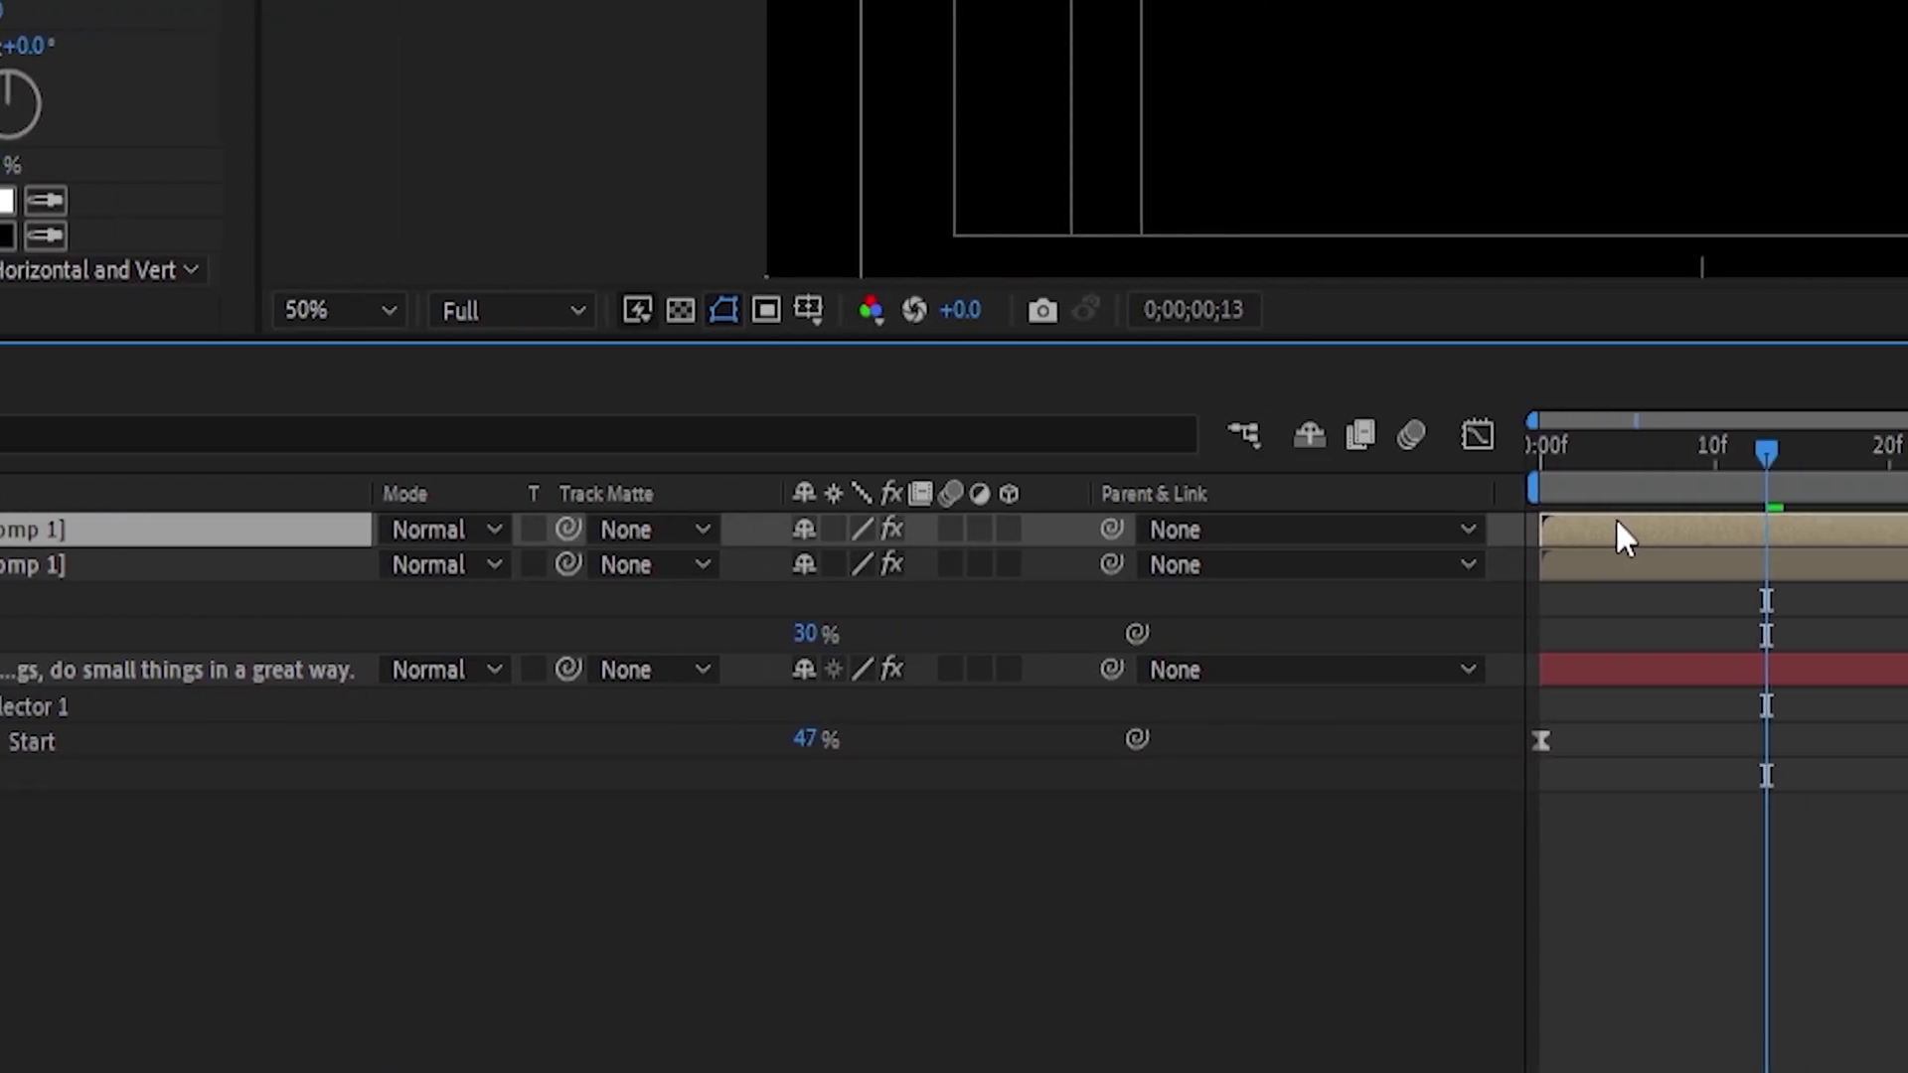
left_click_drag(1488, 523, 1348, 535)
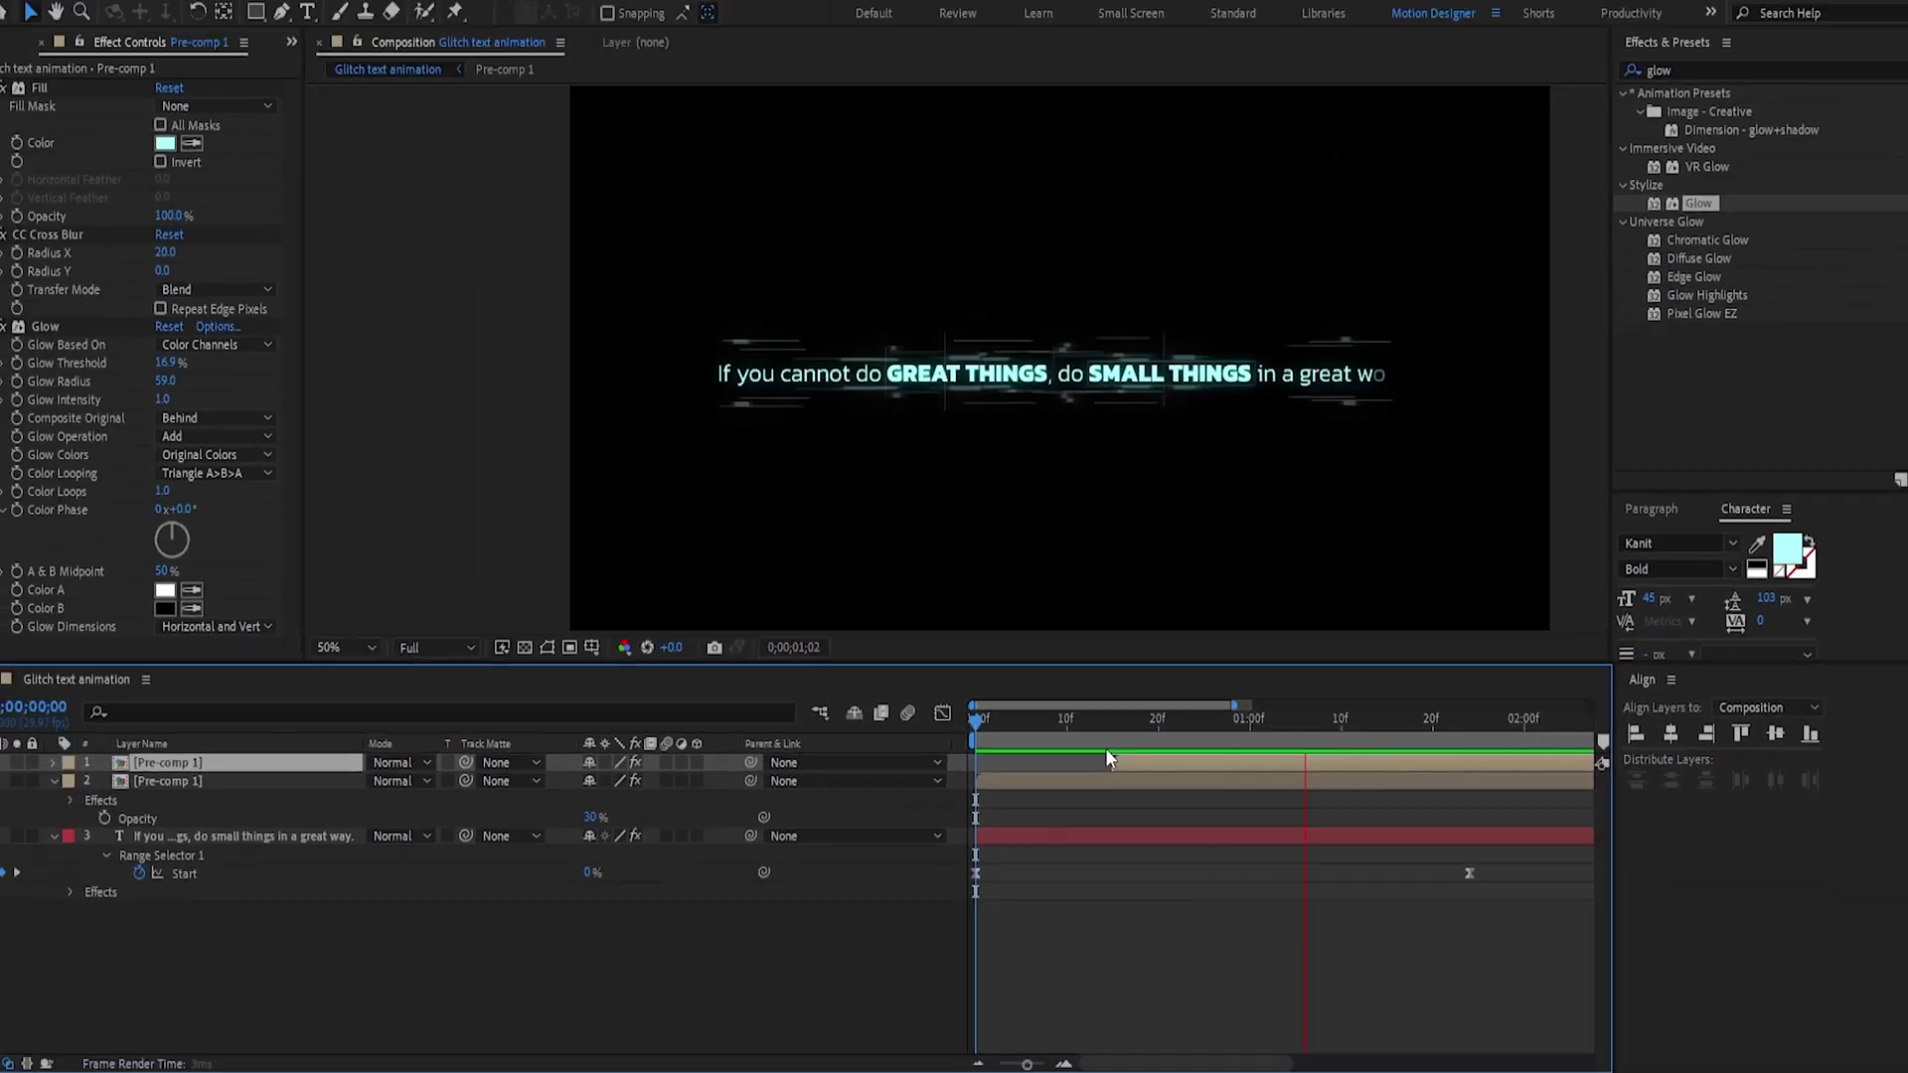
Step: Keyframe the duplicate's opacity at frames 9 and 17, then begin the text's opacity expression
left_click(1071, 737)
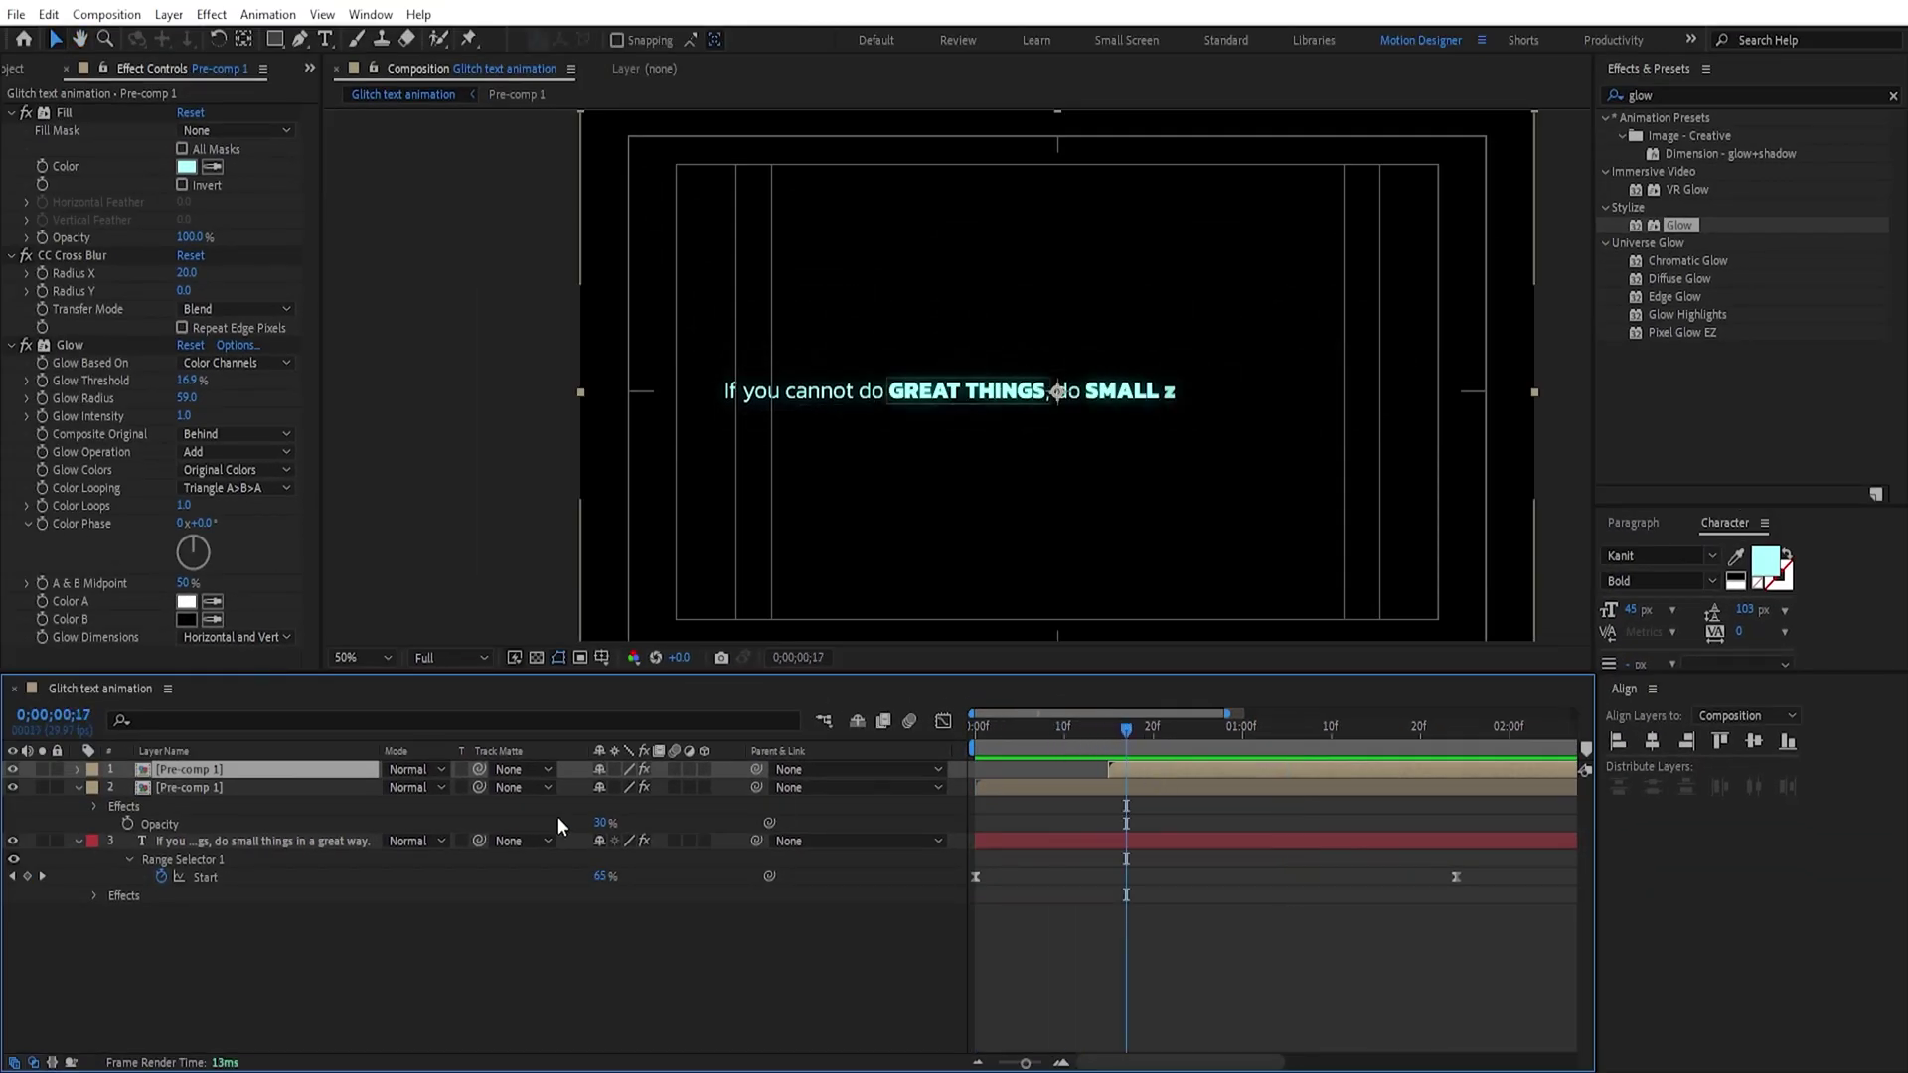
key("t")
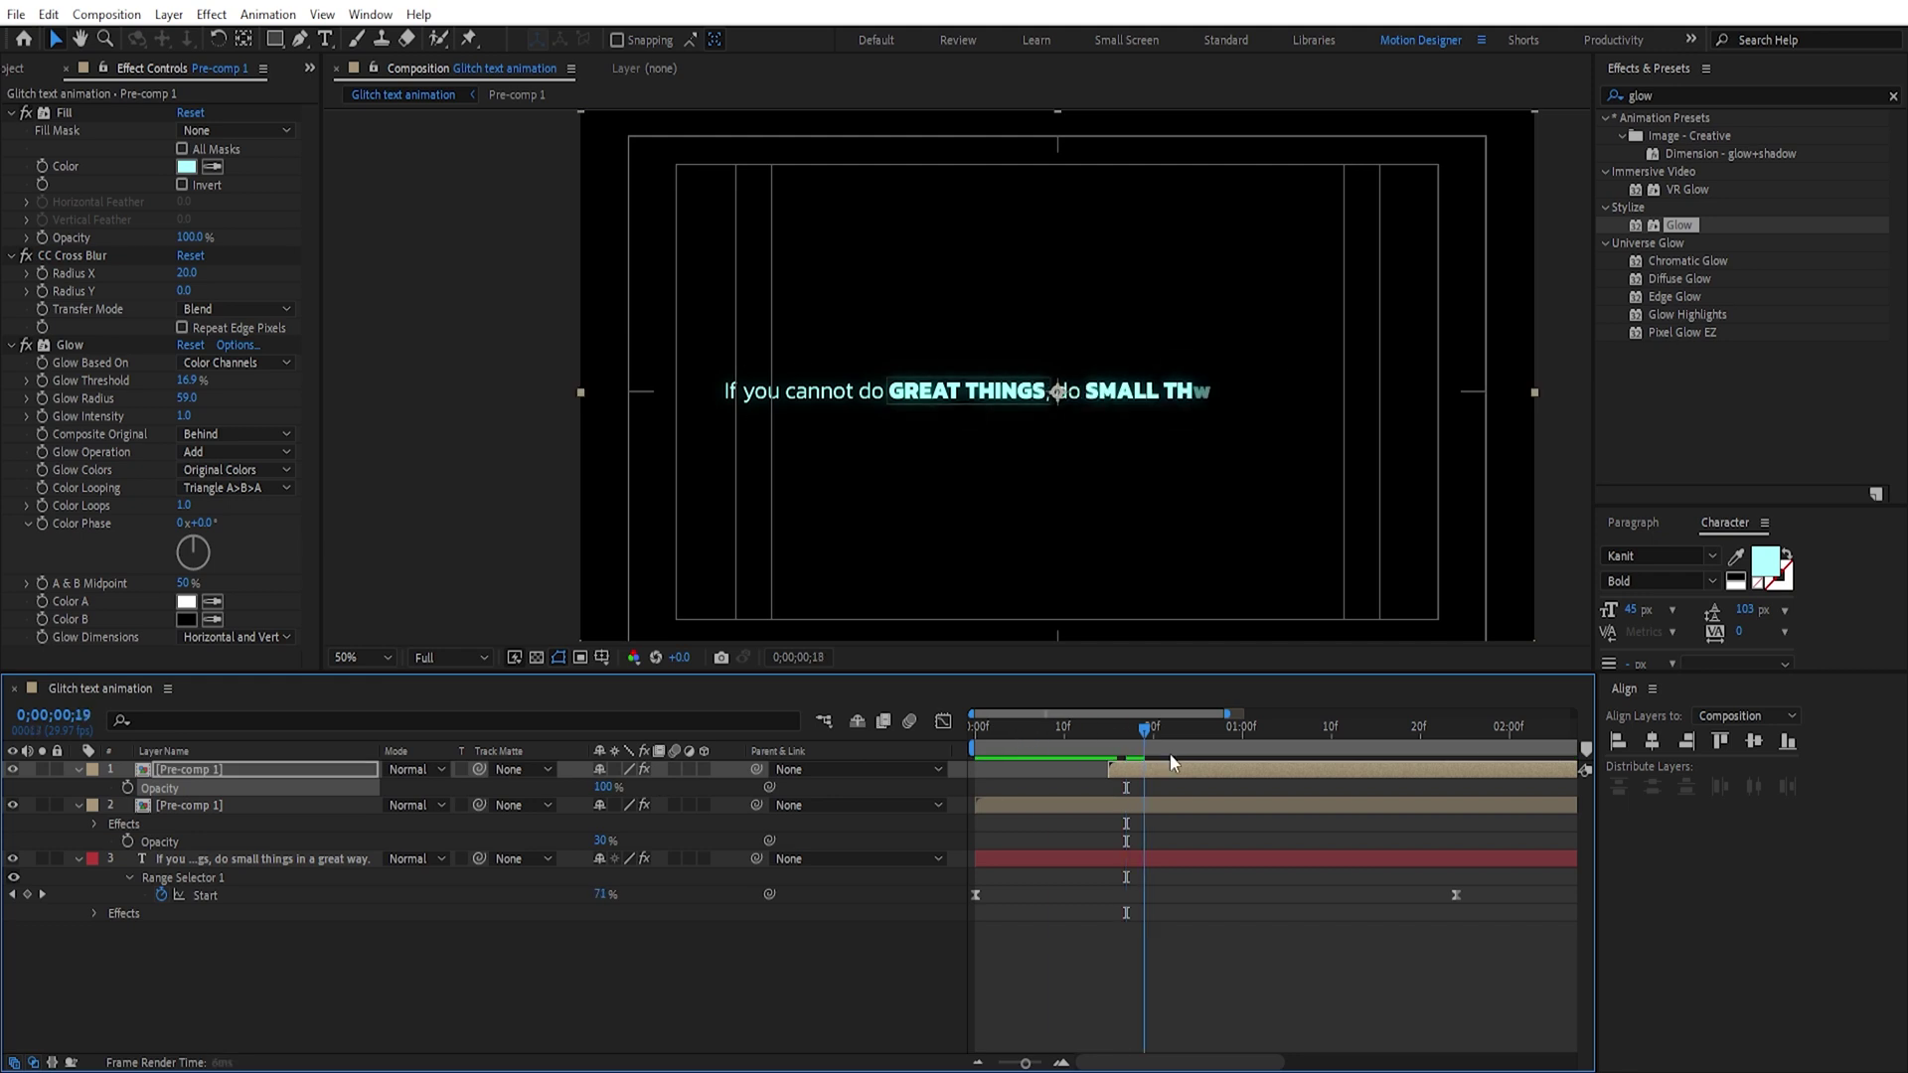
left_click_drag(1115, 741, 1126, 732)
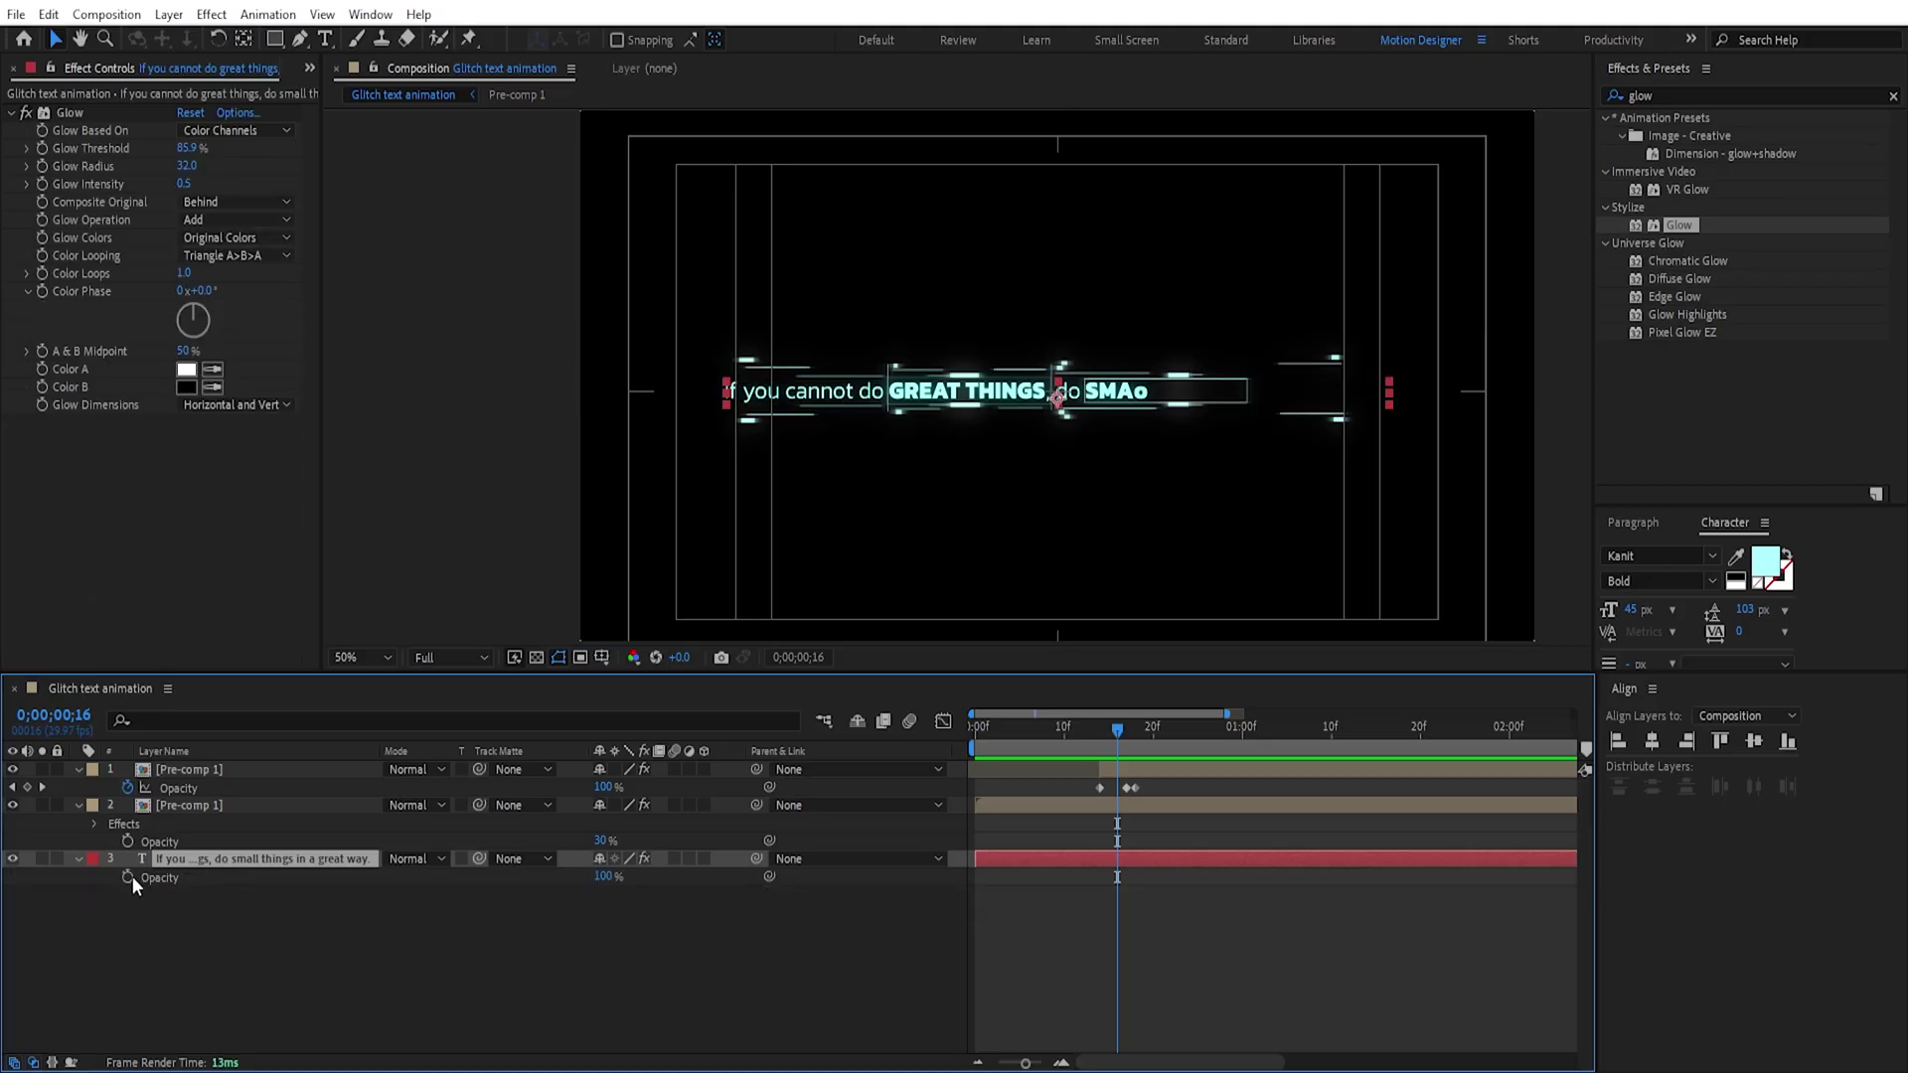
left_click(130, 876, "alt")
type("w")
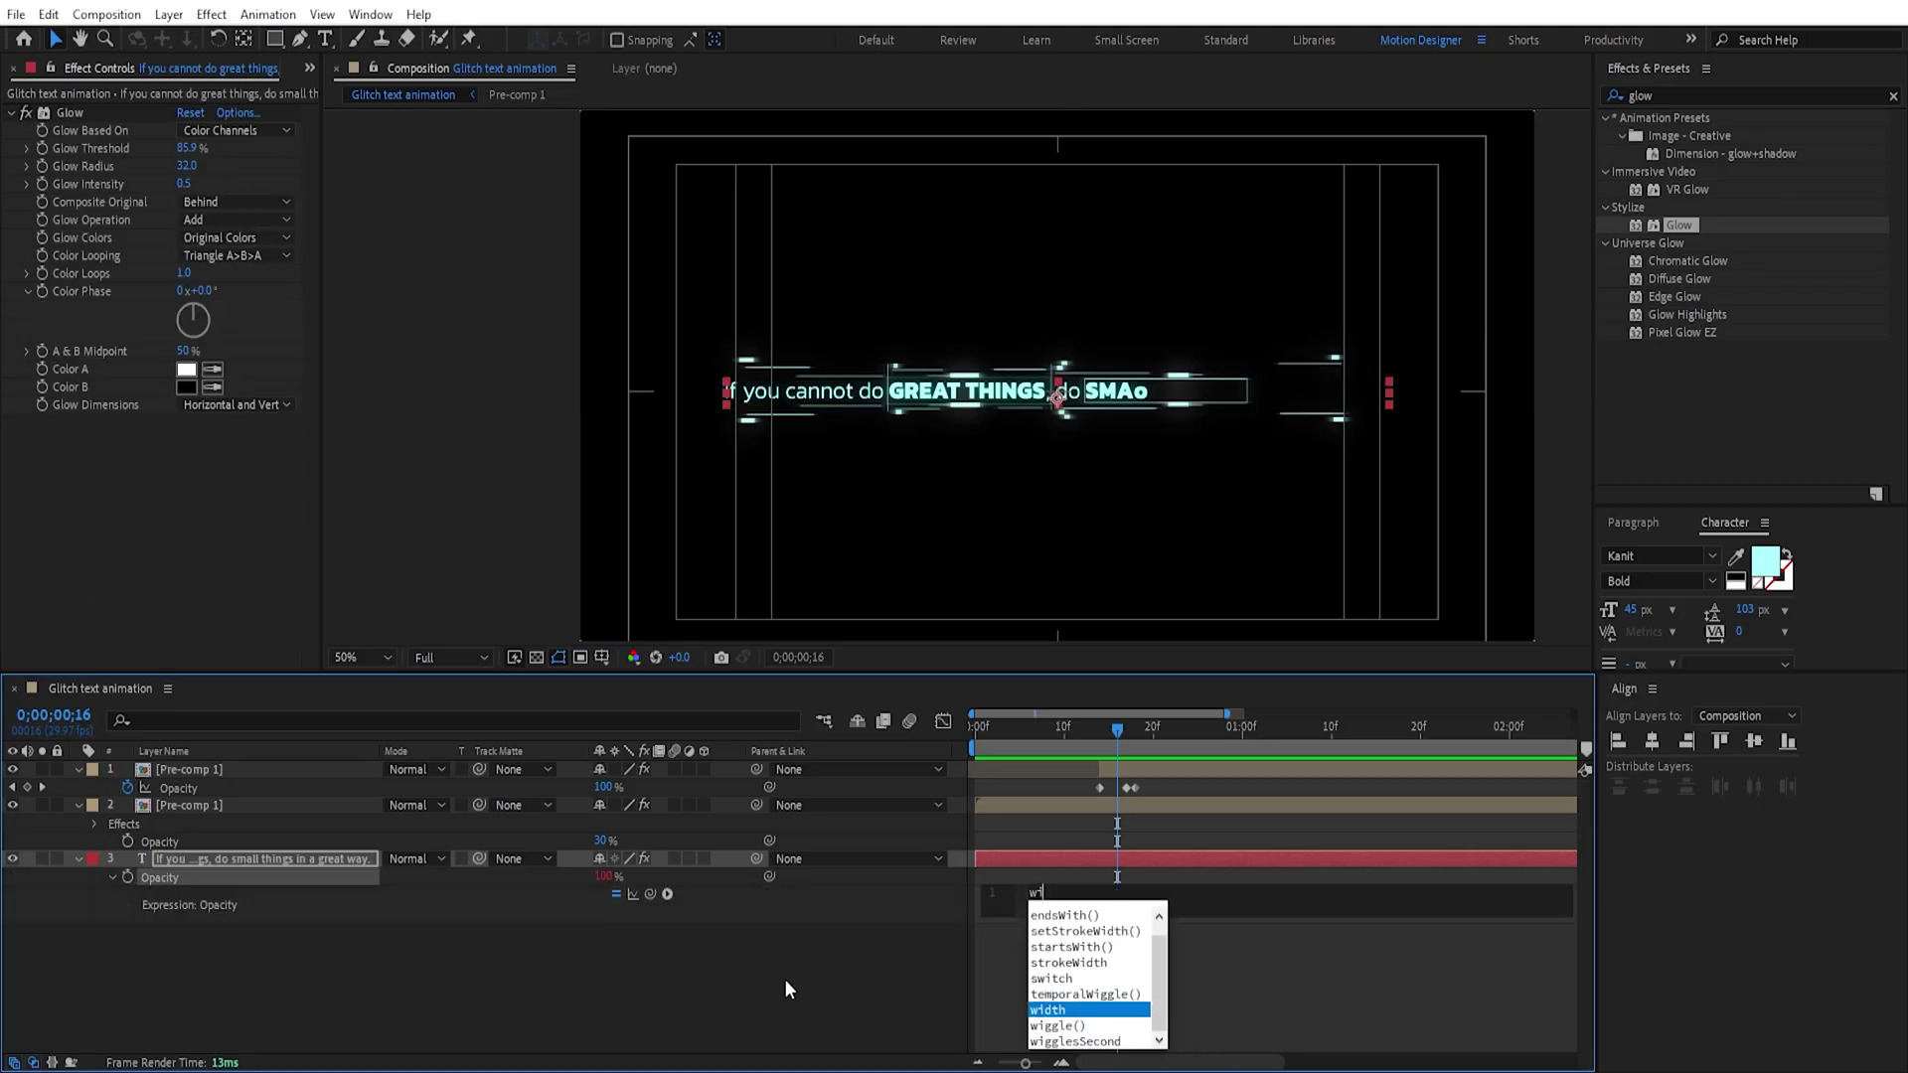
type("iggle")
Step: Enter wiggle(25,50) as the quote text's opacity expression
key("Return")
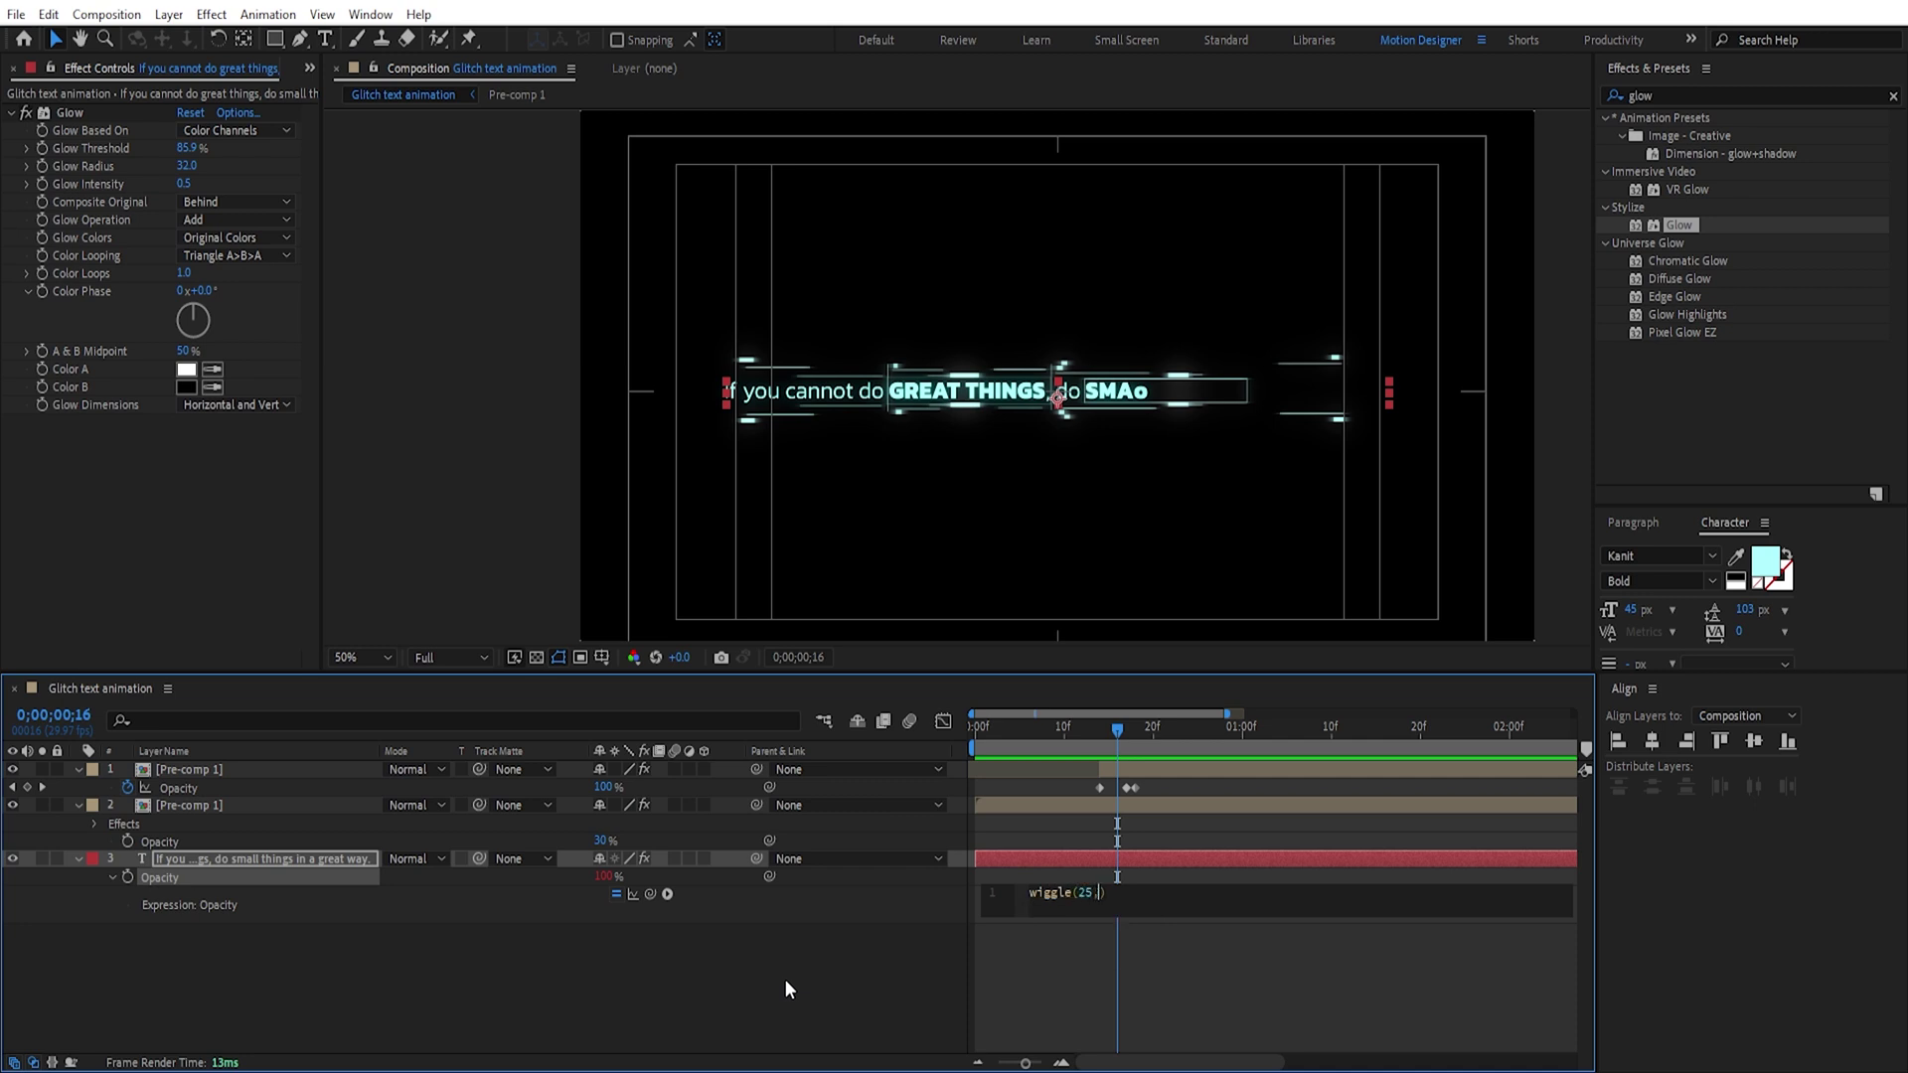
type("50")
left_click(1304, 1001)
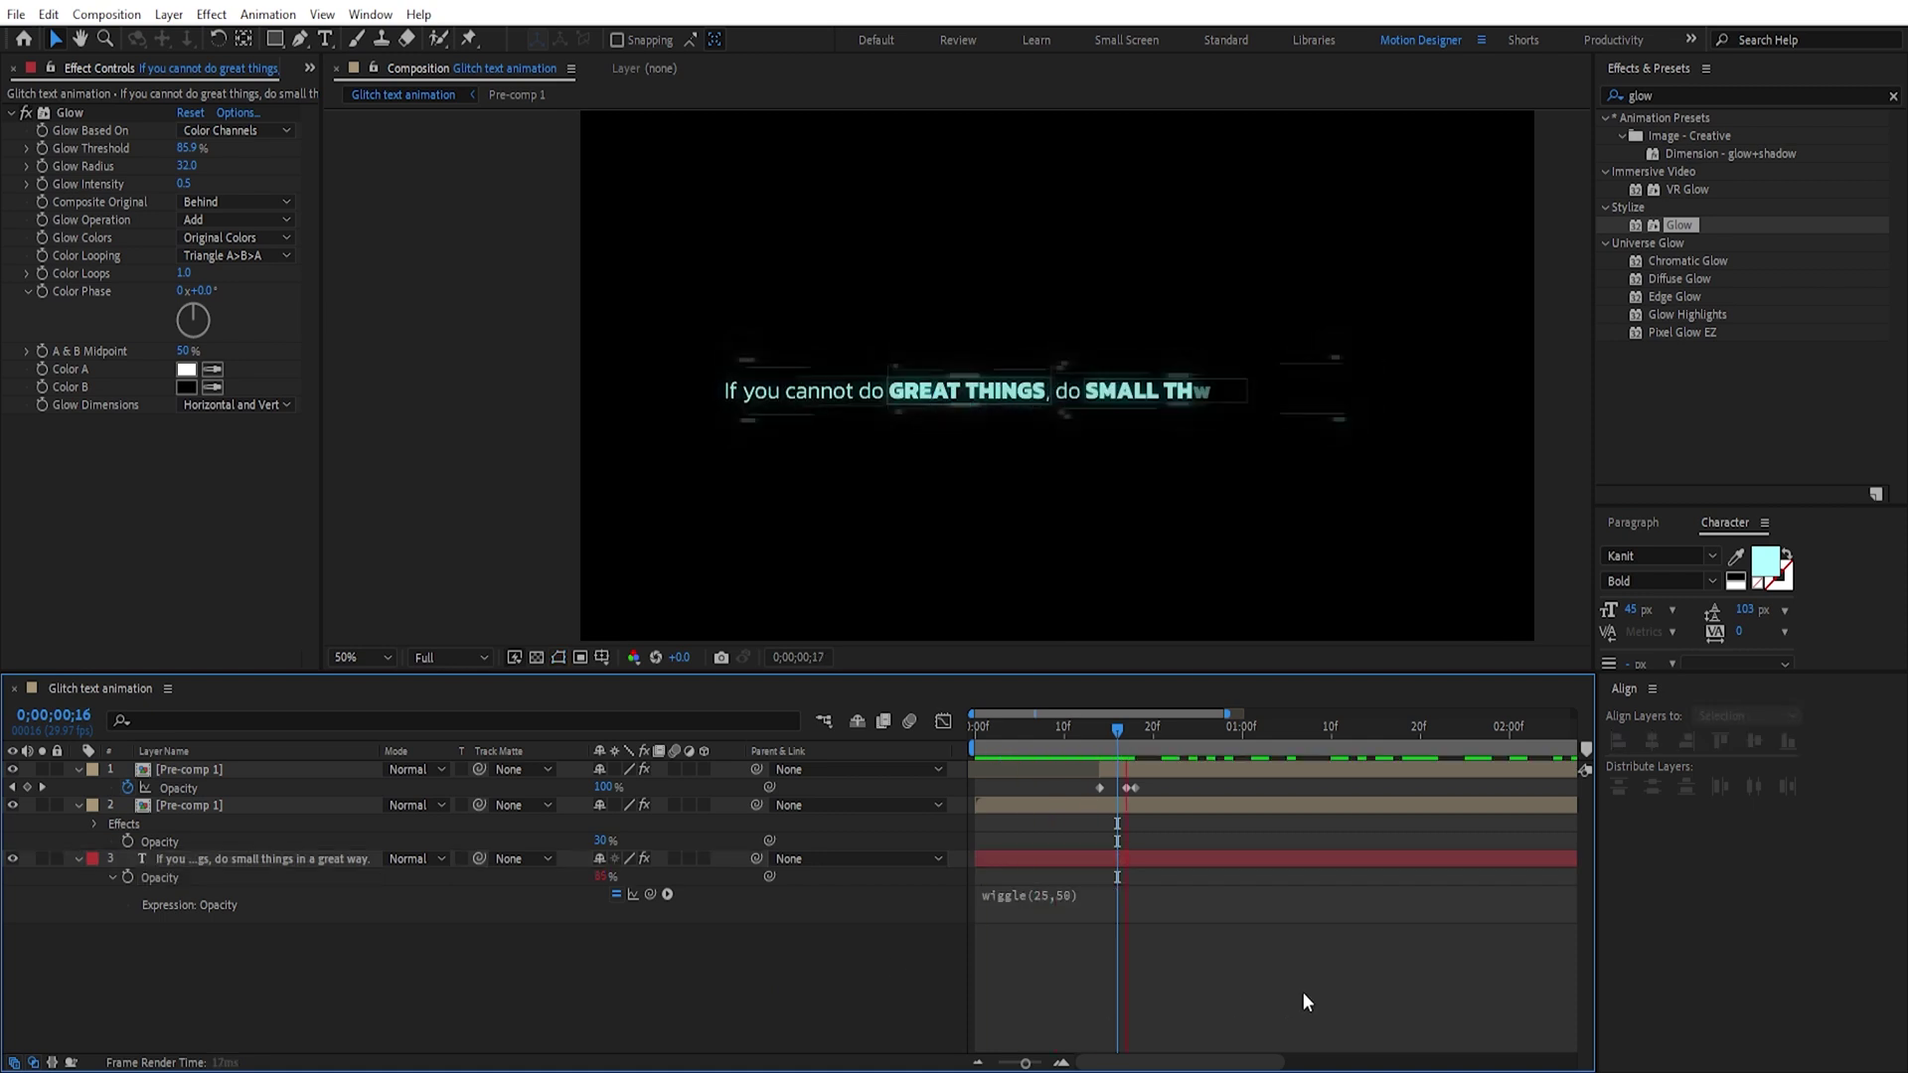